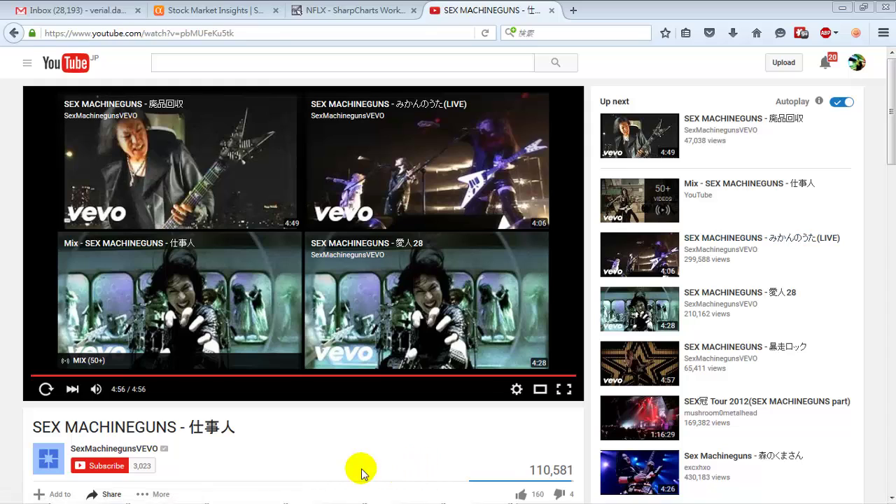
# Step: Switch from the browser to the E*TRADE Pro trading platform and minimize its Order Entry window
pyautogui.press('super')
pyautogui.click(203, 491)
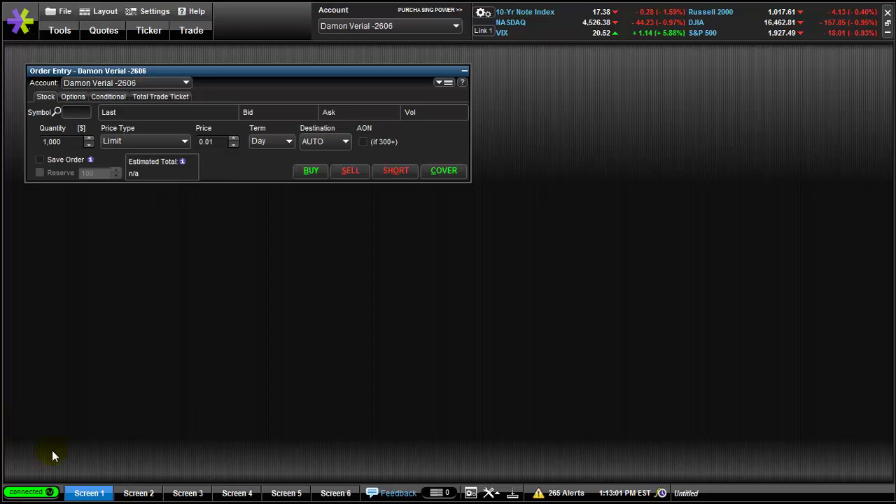
pyautogui.press('super')
pyautogui.click(166, 491)
pyautogui.click(463, 73)
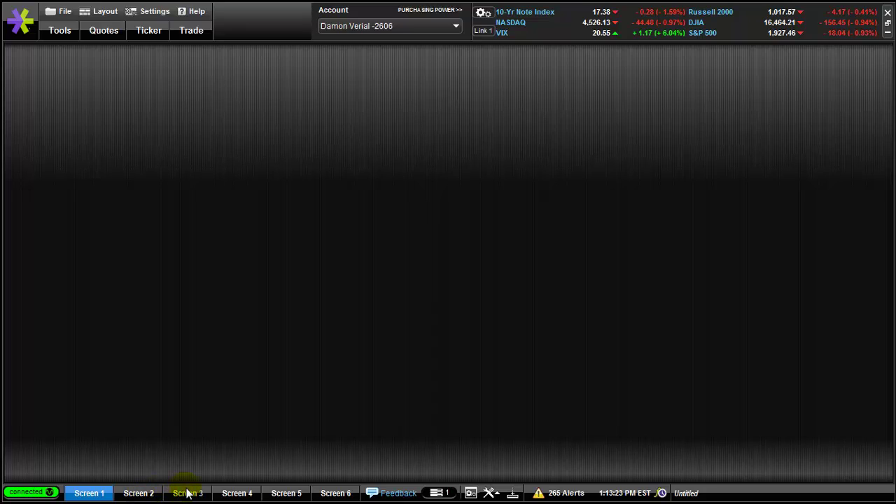
# Step: Look through the Screen 2 and Screen 3 workspaces and return to Screen 1
pyautogui.click(96, 494)
pyautogui.click(138, 494)
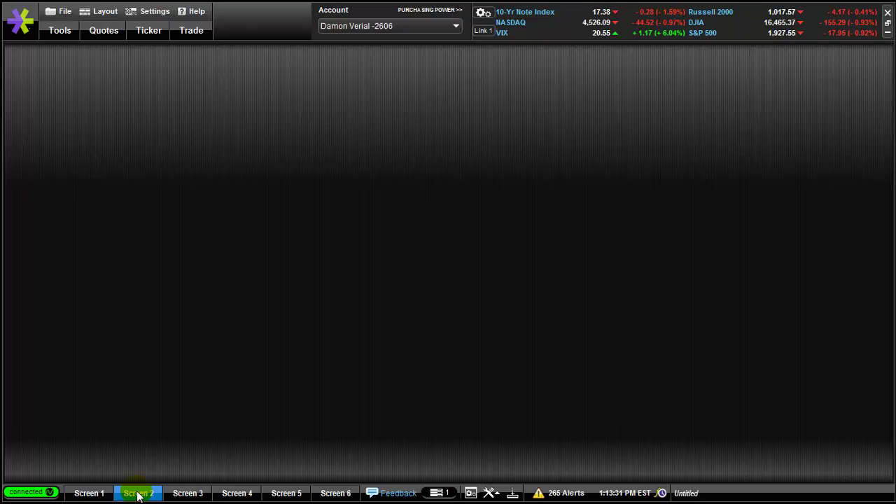
pyautogui.click(187, 494)
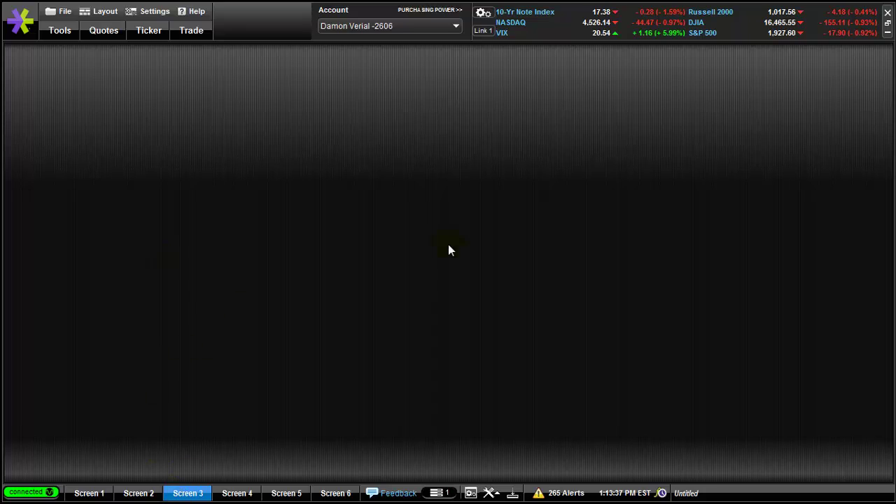
pyautogui.click(88, 493)
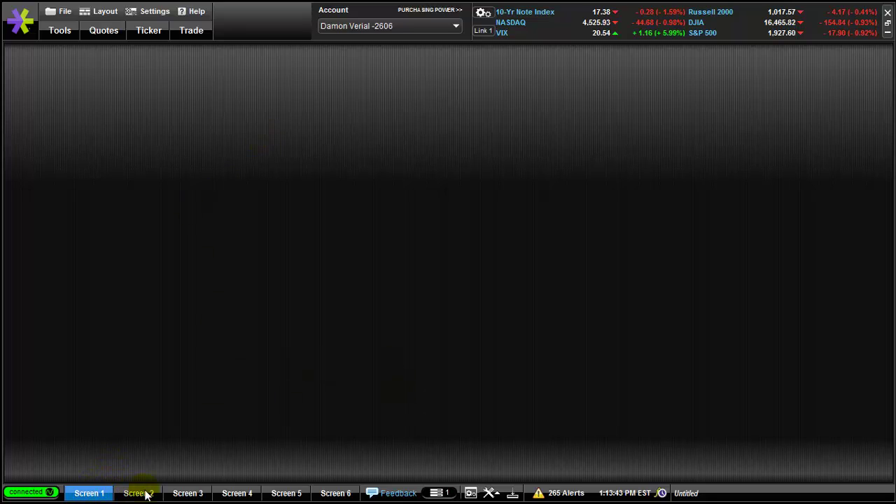
pyautogui.click(84, 494)
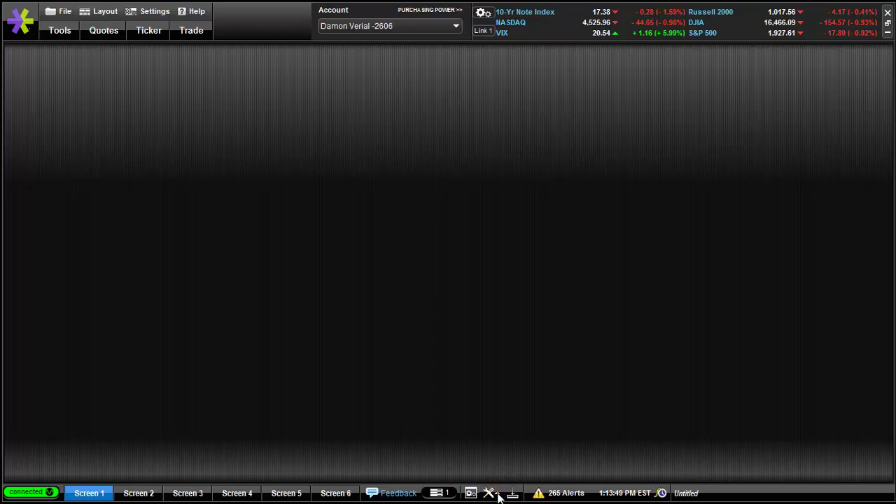
# Step: Open a new chart window on Screen 1 and maximize it
pyautogui.click(494, 493)
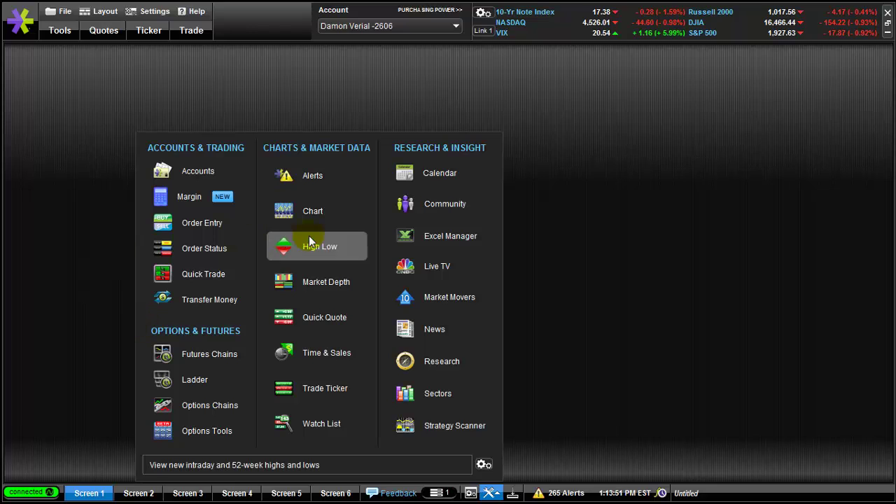
pyautogui.click(279, 207)
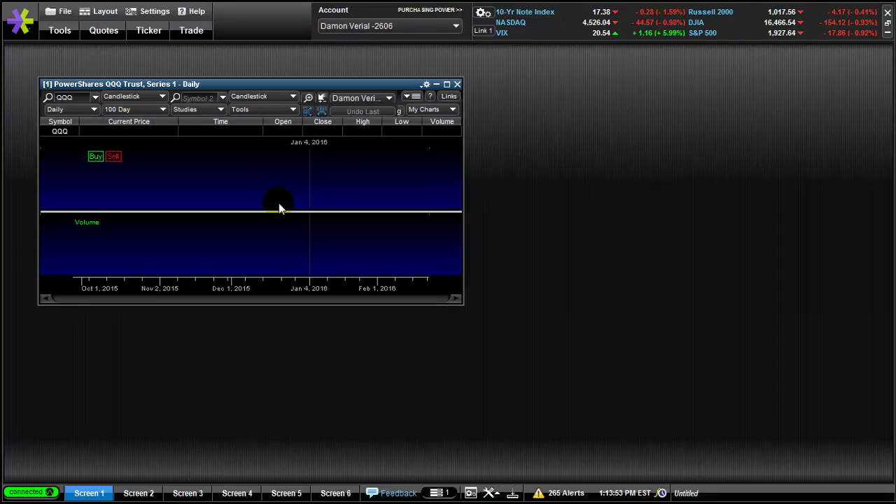
pyautogui.click(447, 85)
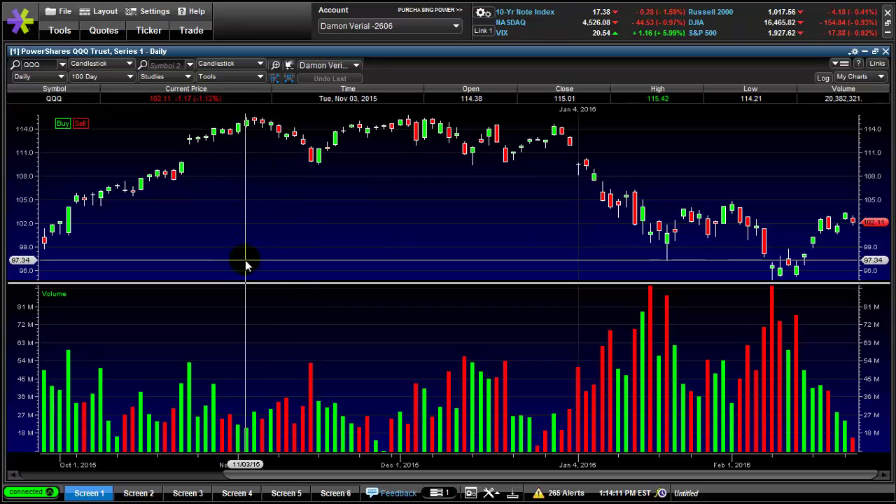
# Step: Remove the Volume (Shares/Contracts) study from the QQQ chart
pyautogui.click(129, 77)
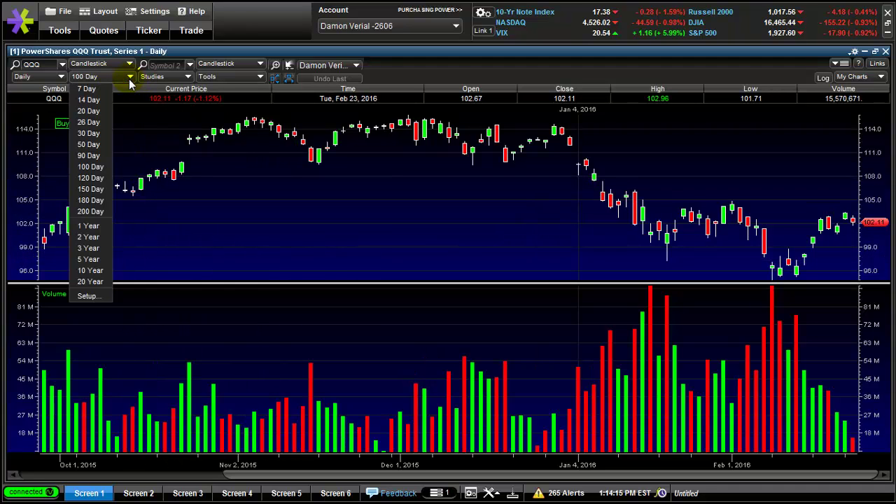
pyautogui.click(259, 77)
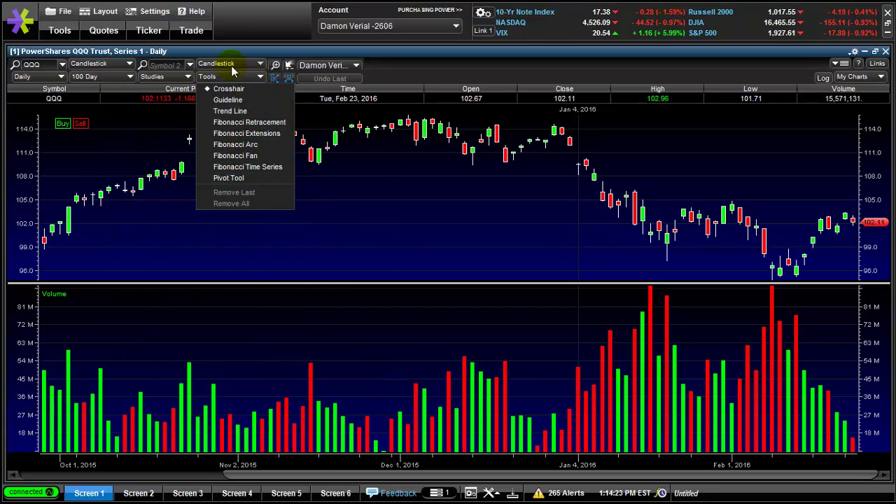
pyautogui.click(188, 77)
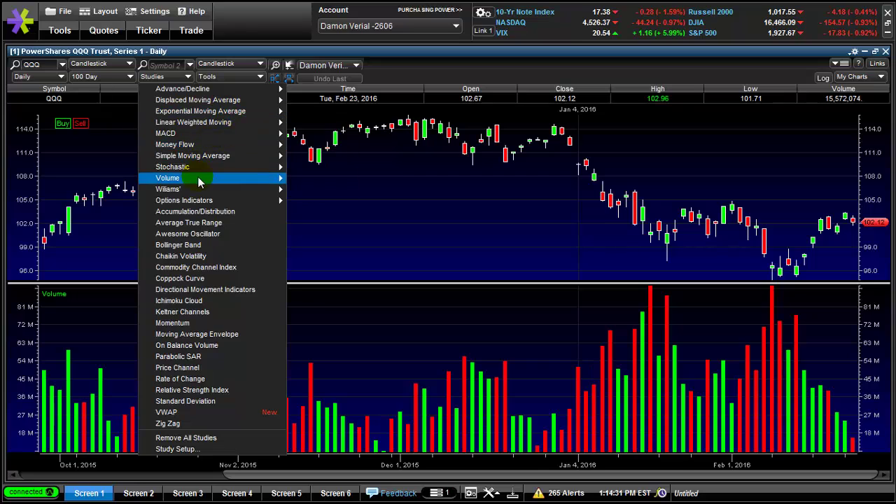
pyautogui.moveTo(280, 179)
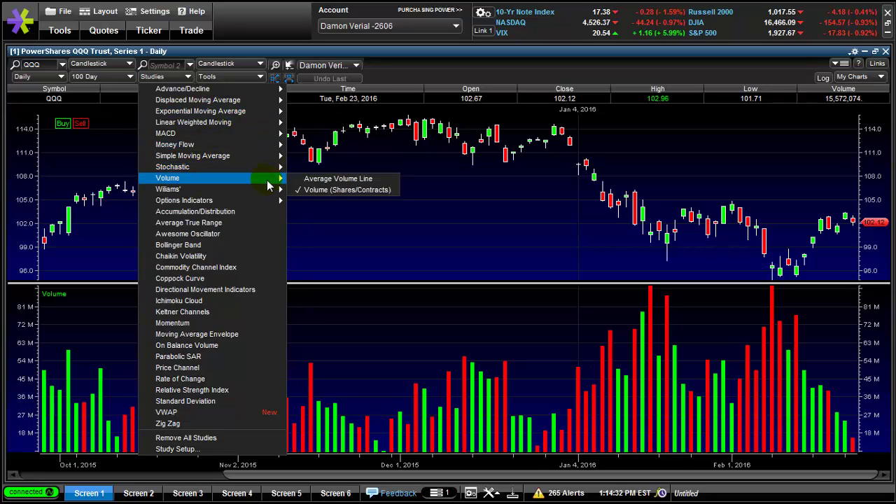
pyautogui.click(333, 189)
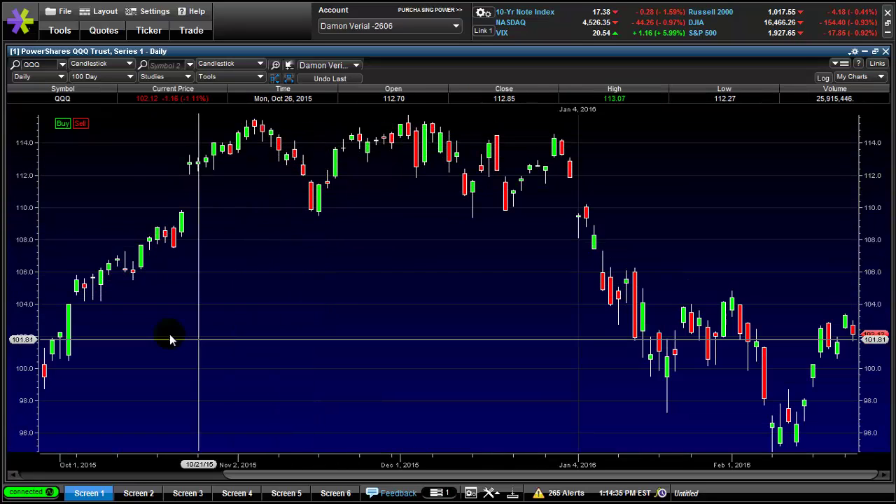
# Step: Set the QQQ chart's interval to 15 Minute
pyautogui.click(261, 65)
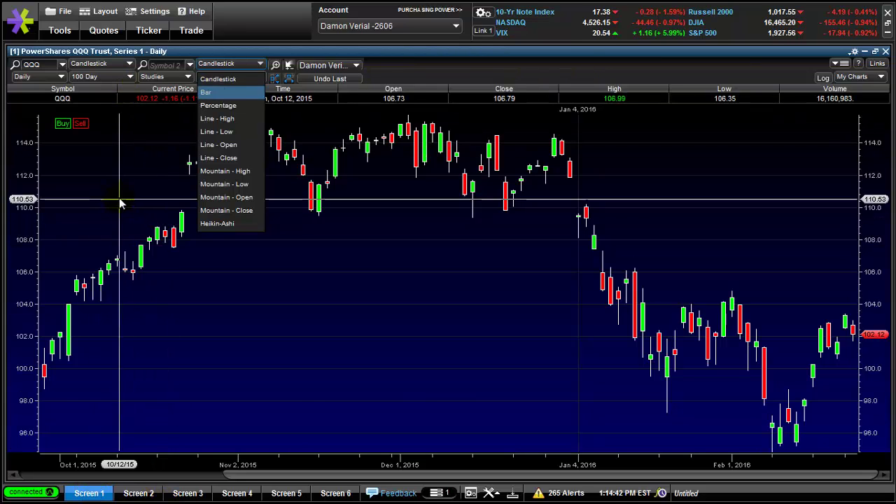
pyautogui.click(130, 77)
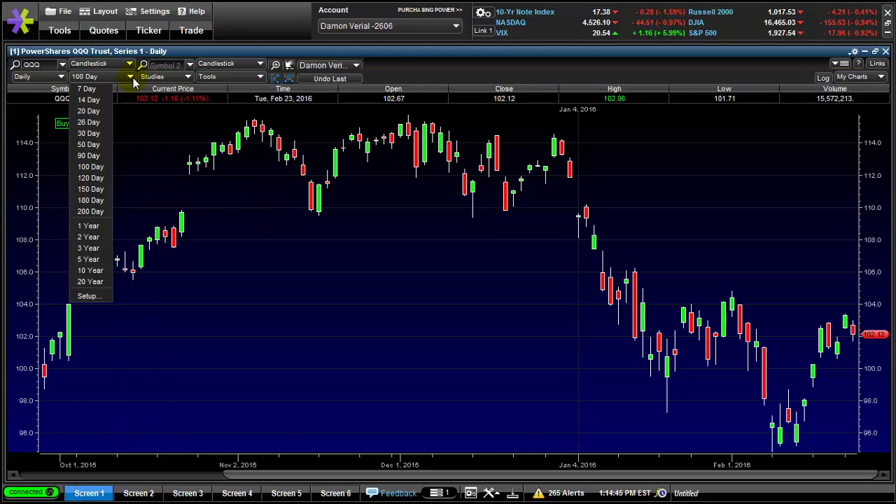
pyautogui.click(59, 78)
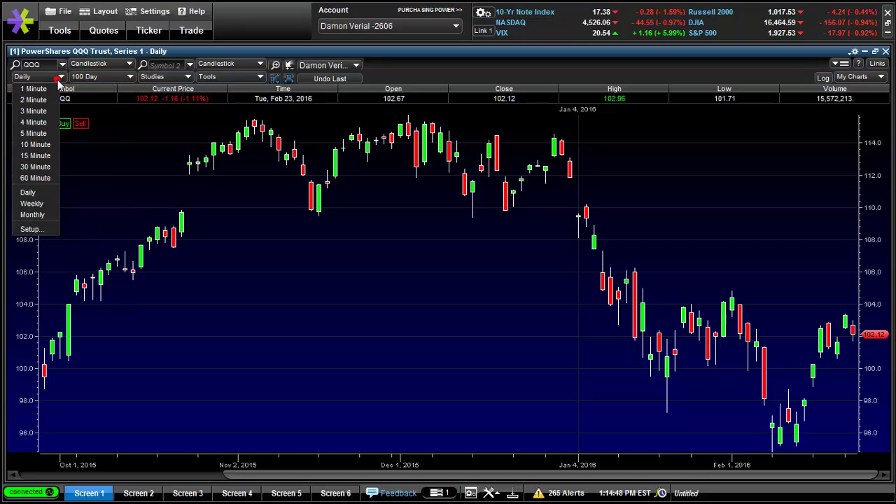
pyautogui.click(35, 156)
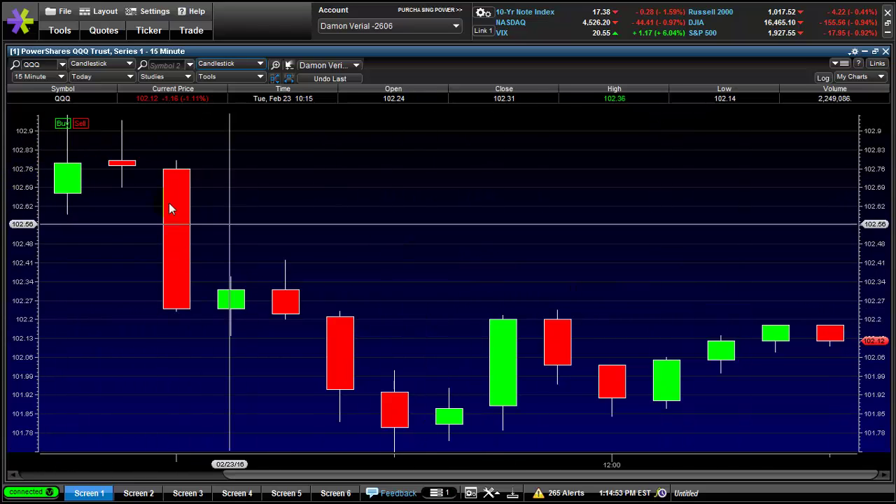
pyautogui.click(60, 77)
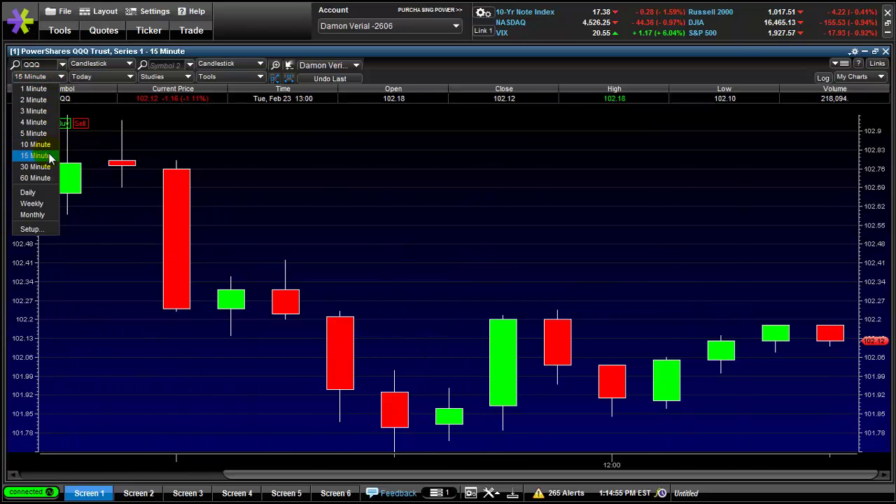
pyautogui.click(540, 66)
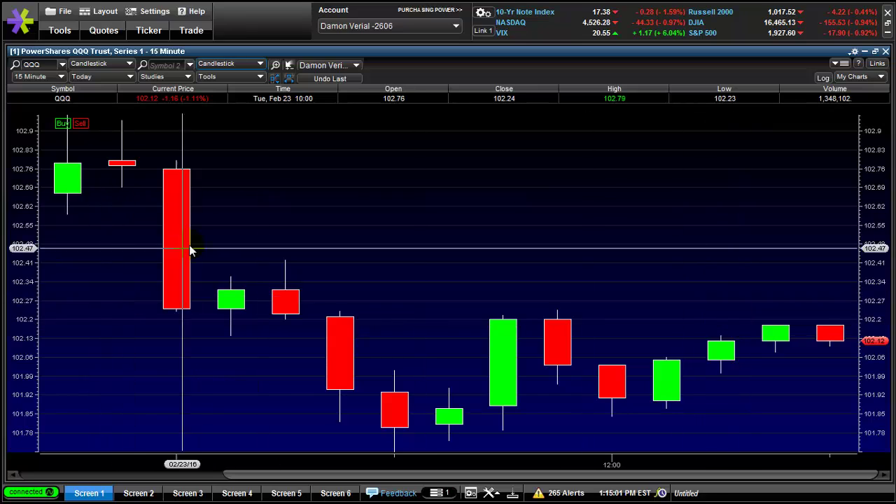
# Step: Add the Slow Stochastic study to the 15-minute QQQ chart
pyautogui.click(185, 77)
pyautogui.moveTo(219, 88)
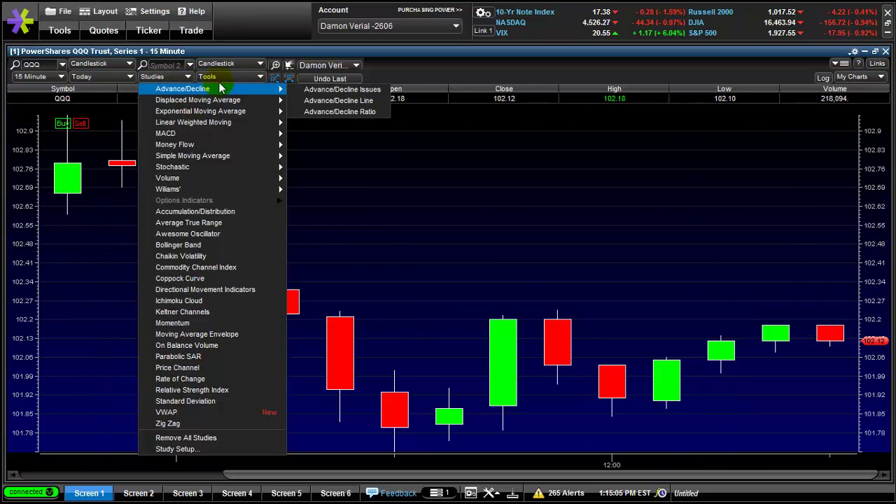
pyautogui.moveTo(199, 168)
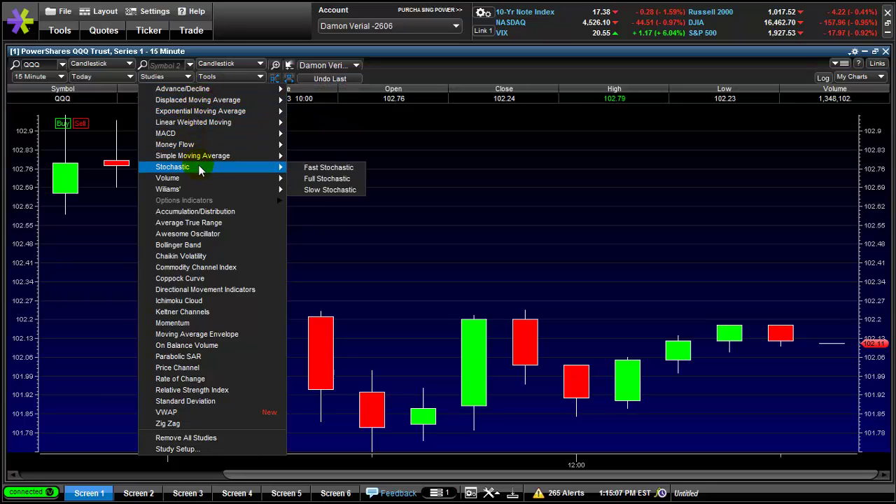
pyautogui.click(342, 192)
# Step: Add the Directional Movement Indicators study and shrink both indicator panes to enlarge the price pane
pyautogui.click(190, 75)
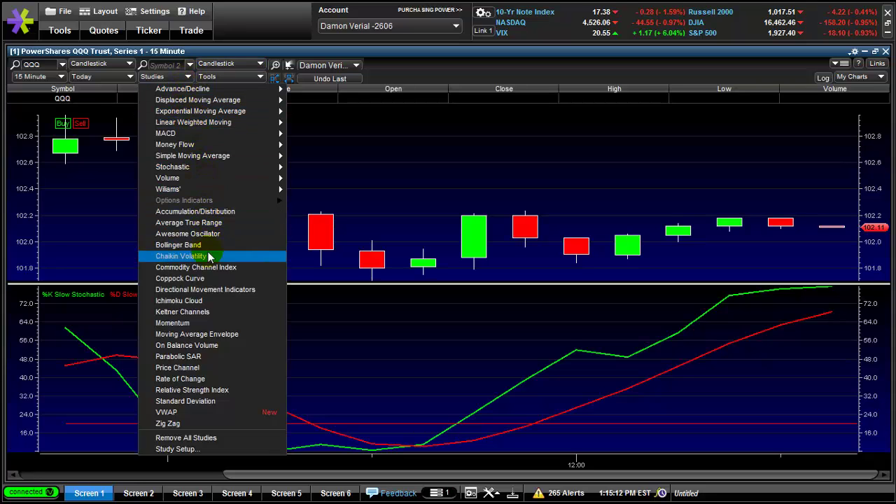
pyautogui.click(215, 291)
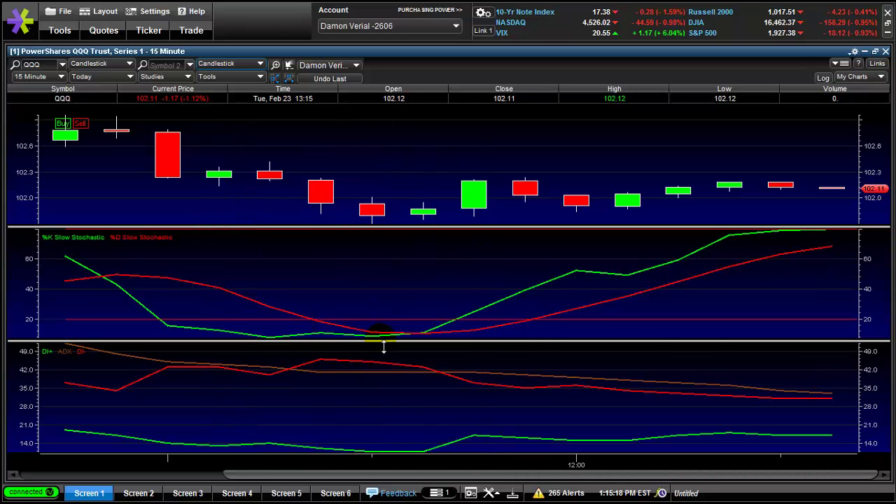
pyautogui.moveTo(385, 346); pyautogui.dragTo(380, 405)
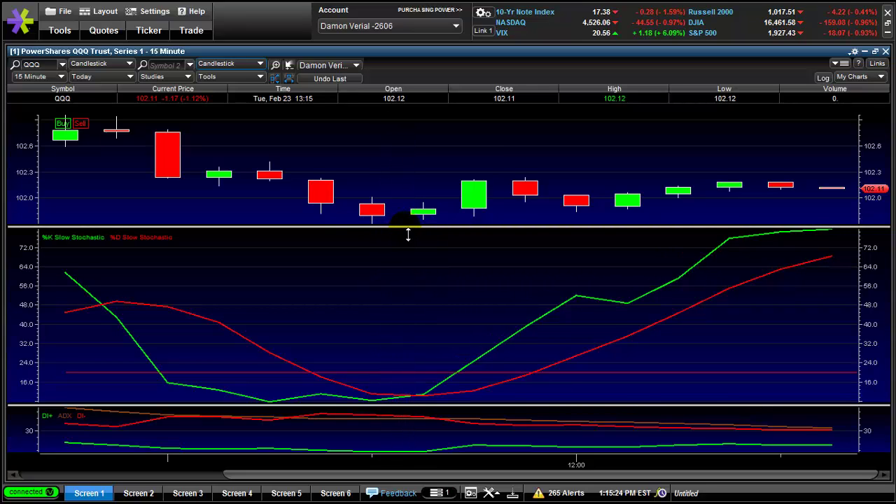
pyautogui.moveTo(409, 225); pyautogui.dragTo(414, 348)
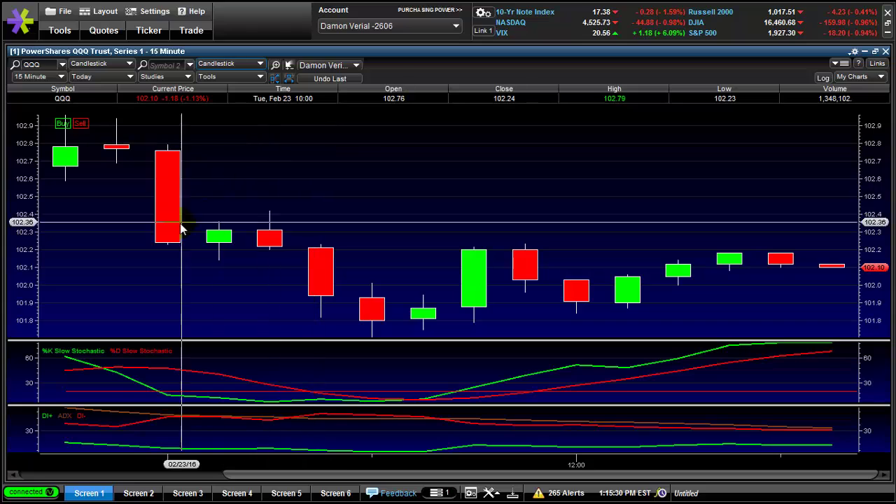
# Step: Try the 2 Minute interval on the QQQ chart and set it back to 15 Minute
pyautogui.click(43, 77)
pyautogui.click(46, 101)
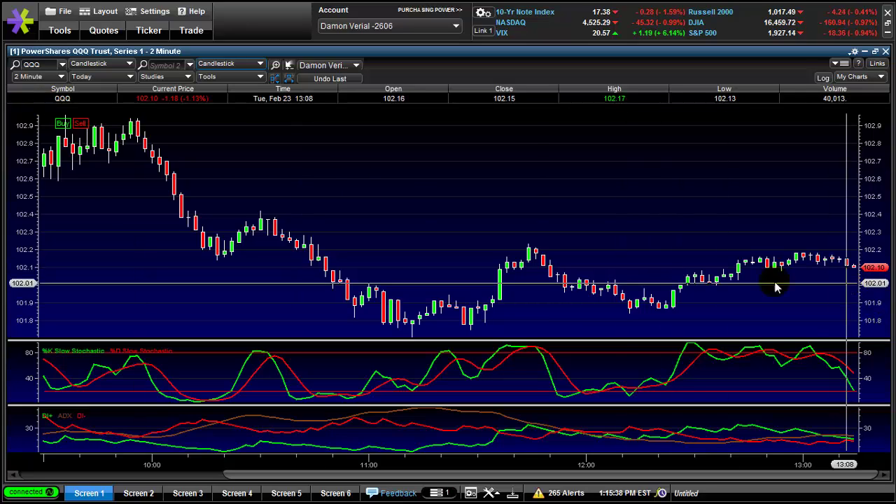
pyautogui.click(62, 77)
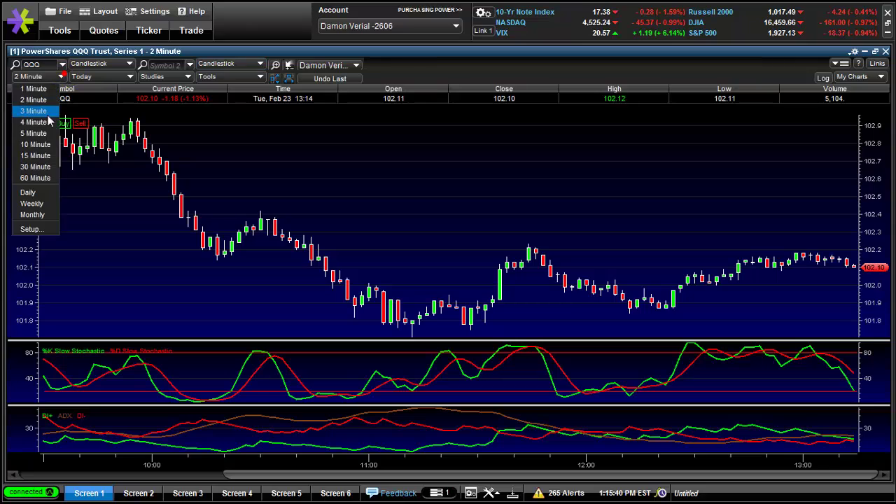
pyautogui.click(43, 156)
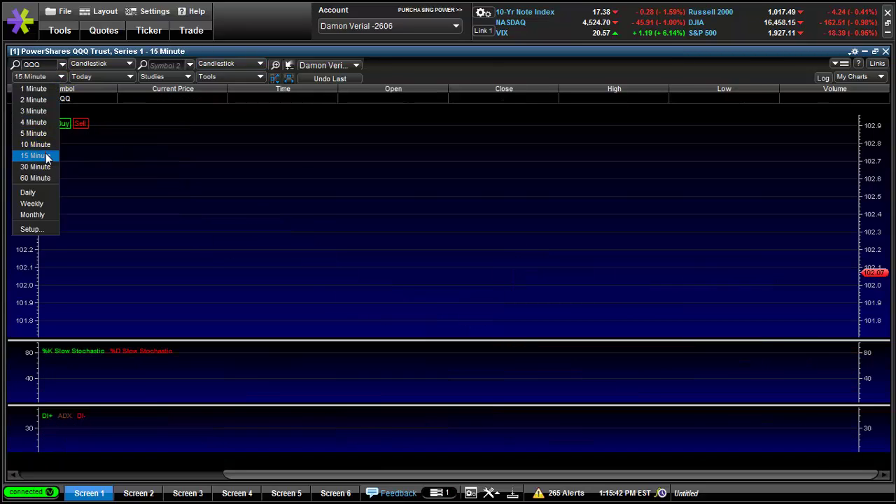
# Step: Open a second chart window on Screen 2 and maximize it
pyautogui.click(128, 492)
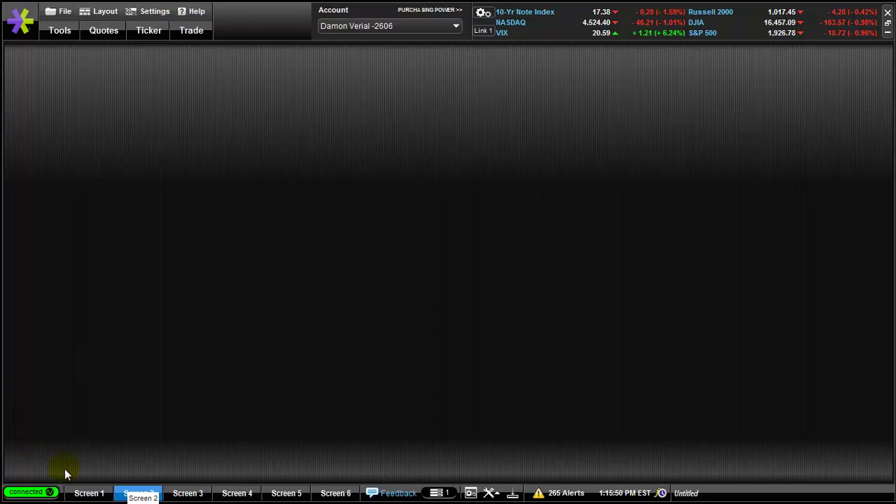
pyautogui.click(78, 494)
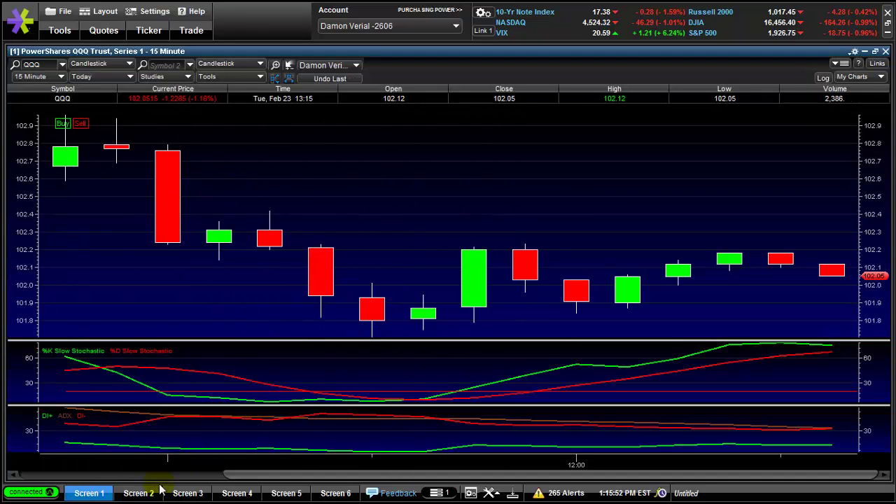
pyautogui.click(148, 494)
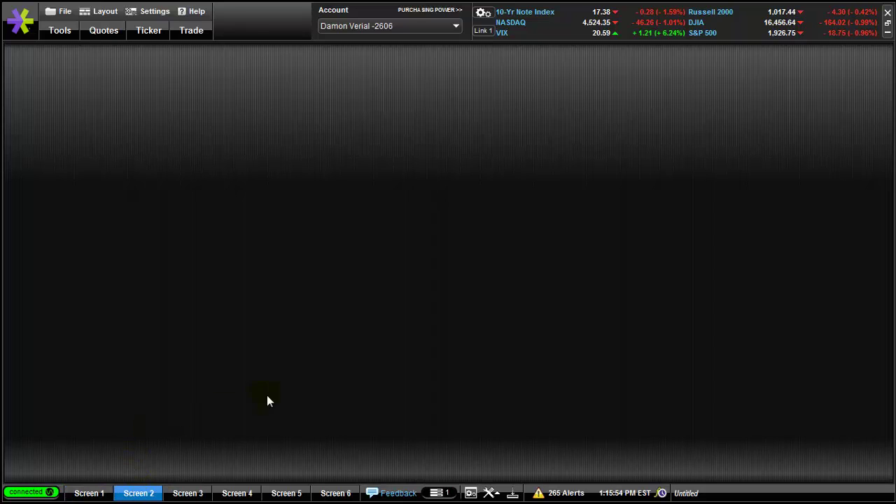
pyautogui.click(496, 494)
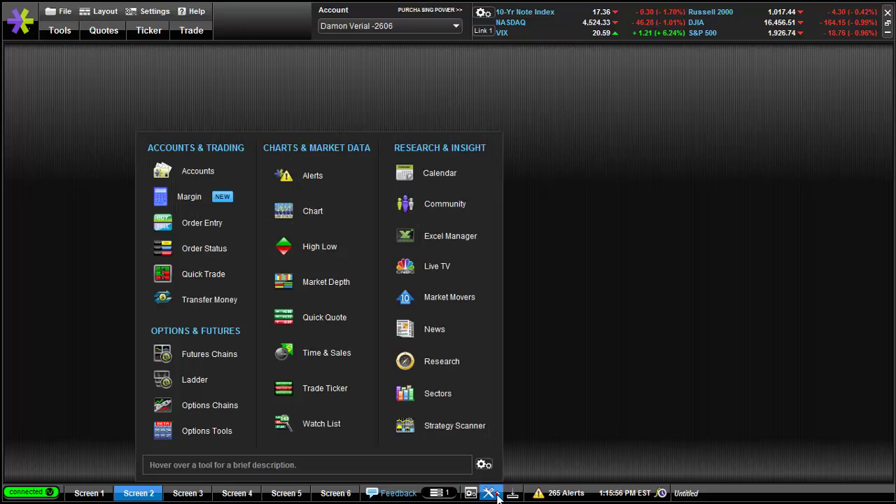
pyautogui.click(311, 223)
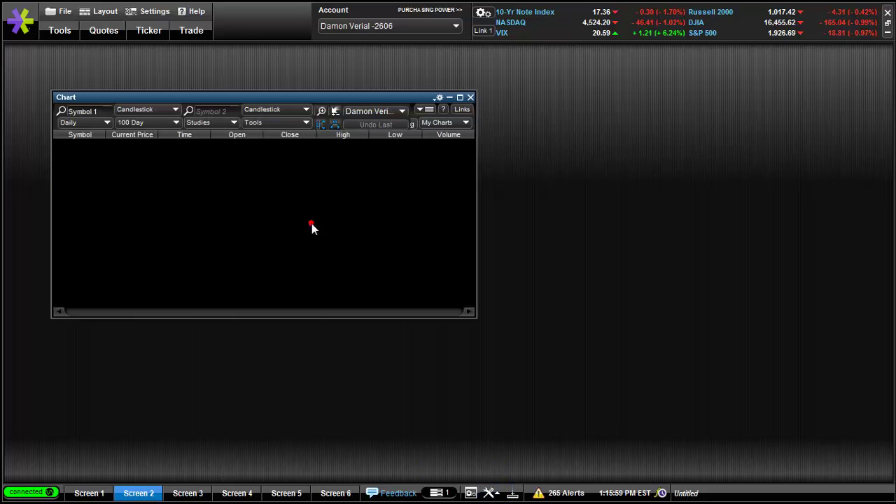
pyautogui.click(459, 98)
# Step: Set the daily QQQ chart on Screen 2 to cover a 30 Day range
pyautogui.click(60, 76)
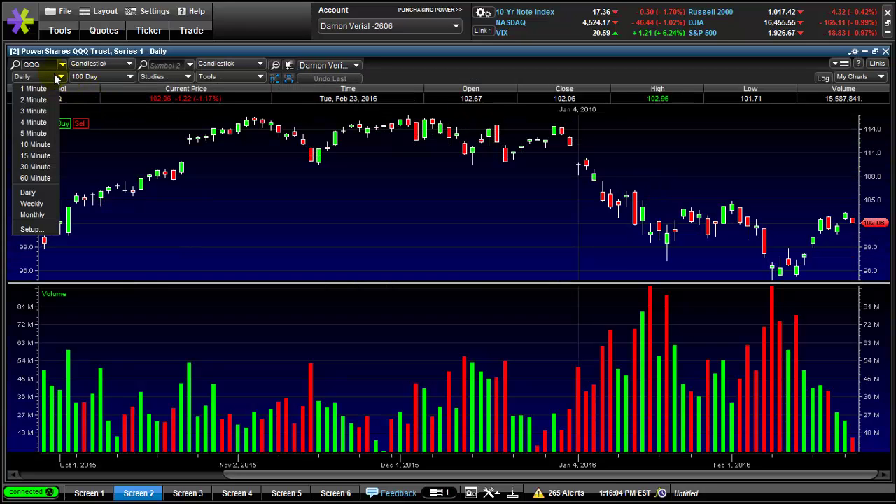
pyautogui.click(113, 79)
pyautogui.click(90, 133)
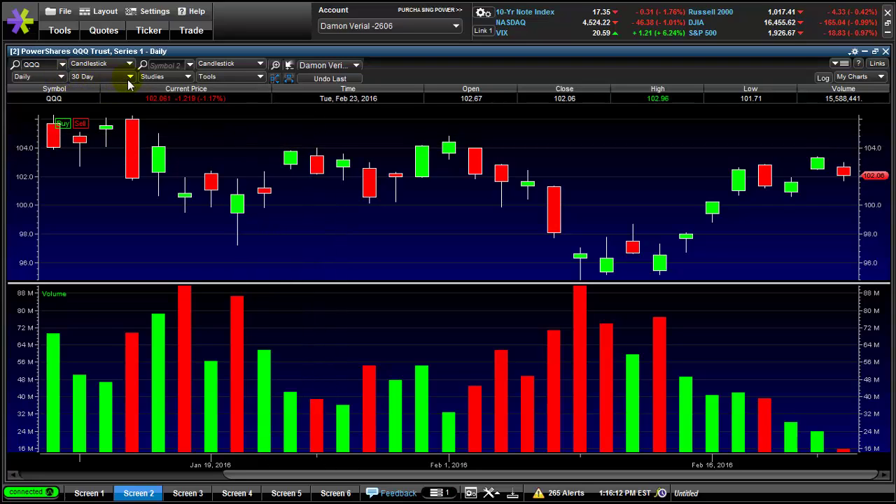
# Step: Remove the Volume (Shares/Contracts) study from the daily QQQ chart
pyautogui.click(189, 76)
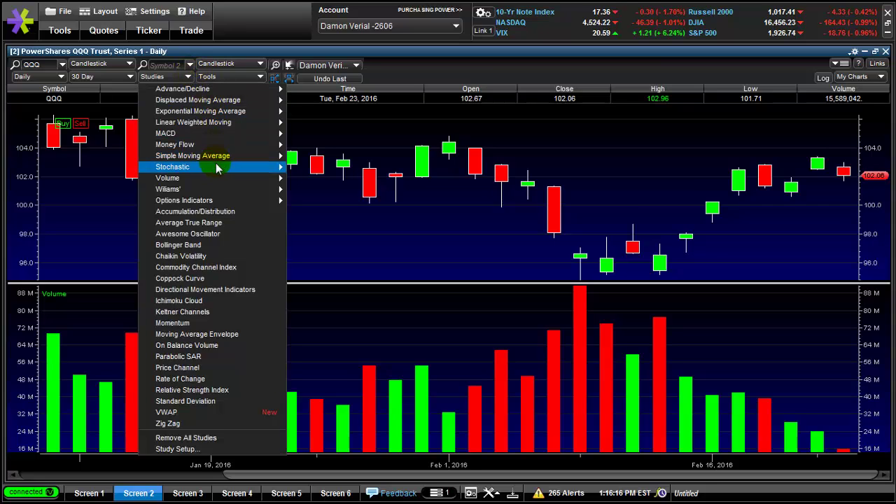
pyautogui.moveTo(231, 167)
pyautogui.moveTo(259, 176)
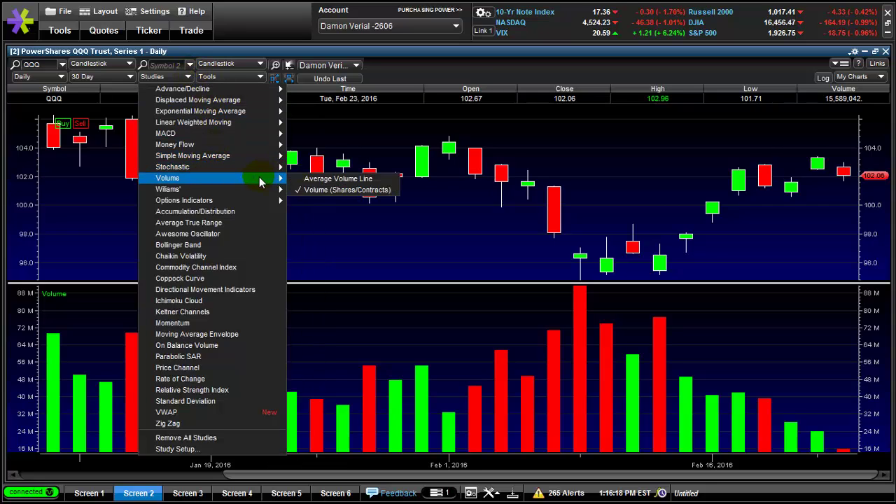
pyautogui.click(308, 187)
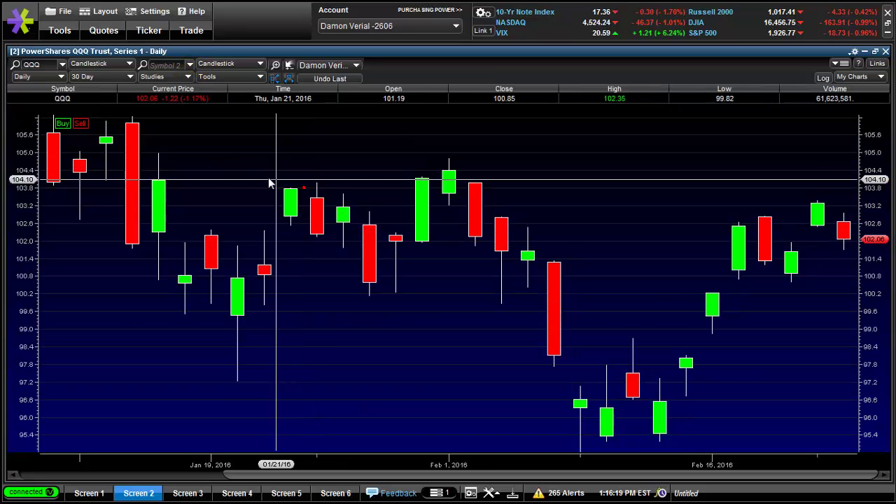
# Step: Add the Slow Stochastic study to the daily QQQ chart
pyautogui.click(188, 78)
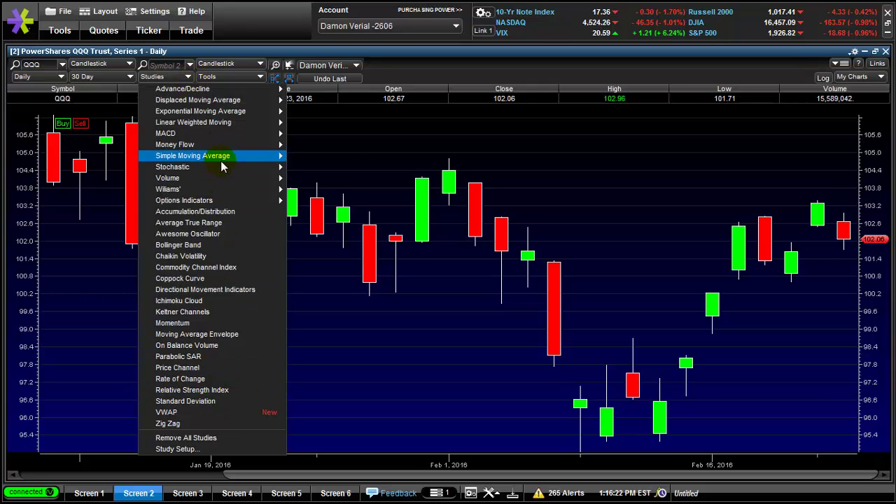
pyautogui.moveTo(224, 166)
pyautogui.click(317, 190)
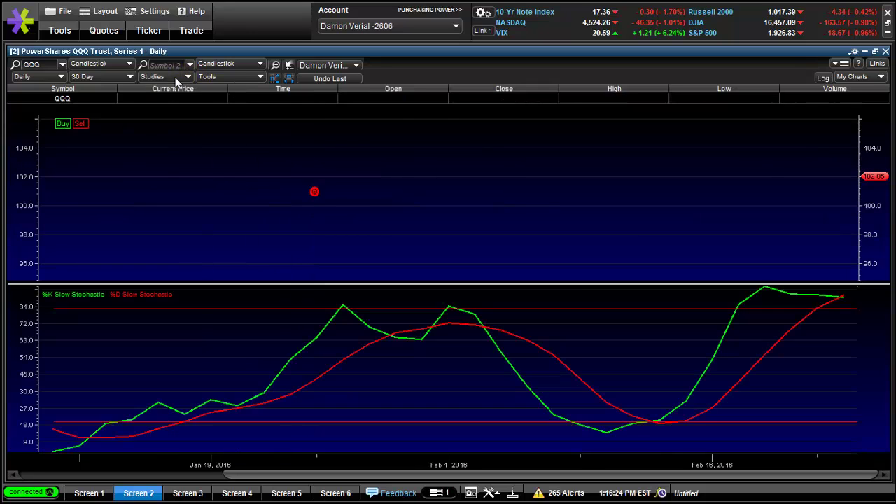
# Step: Add the Directional Movement Indicators study to the daily chart and shrink both indicator panes to enlarge the price pane
pyautogui.click(175, 78)
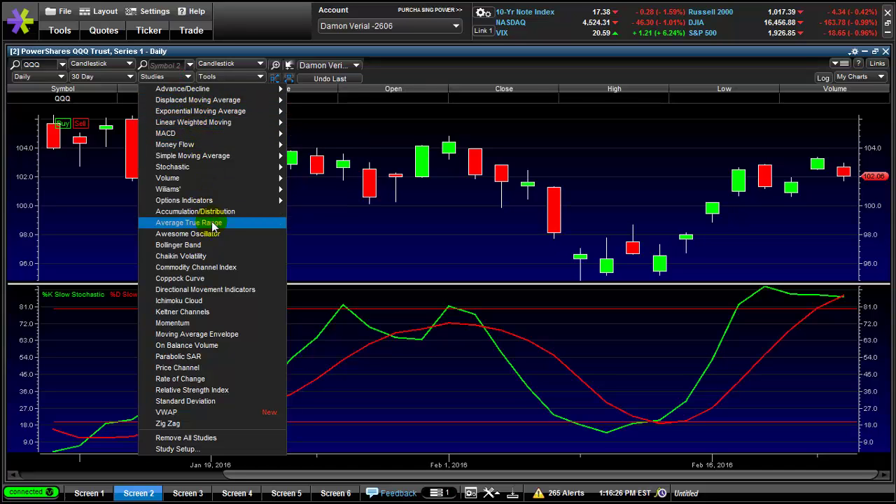
pyautogui.click(231, 289)
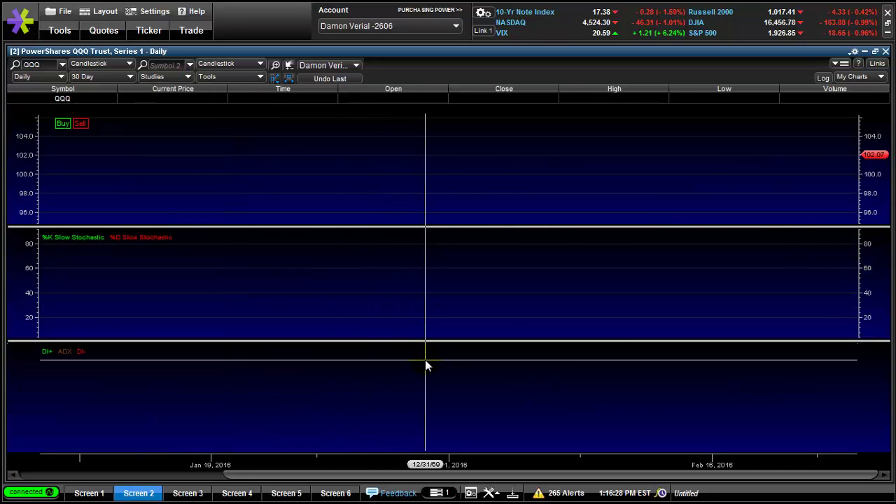
pyautogui.moveTo(441, 343); pyautogui.dragTo(452, 408)
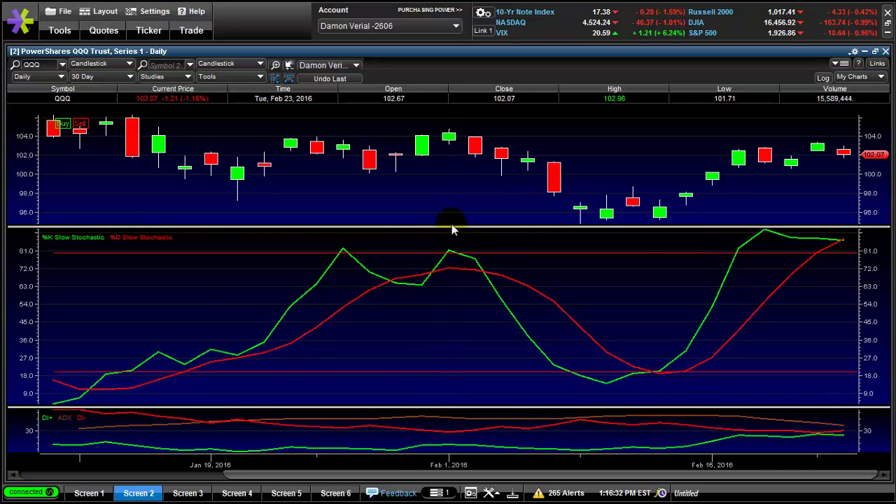
pyautogui.moveTo(458, 233); pyautogui.dragTo(456, 340)
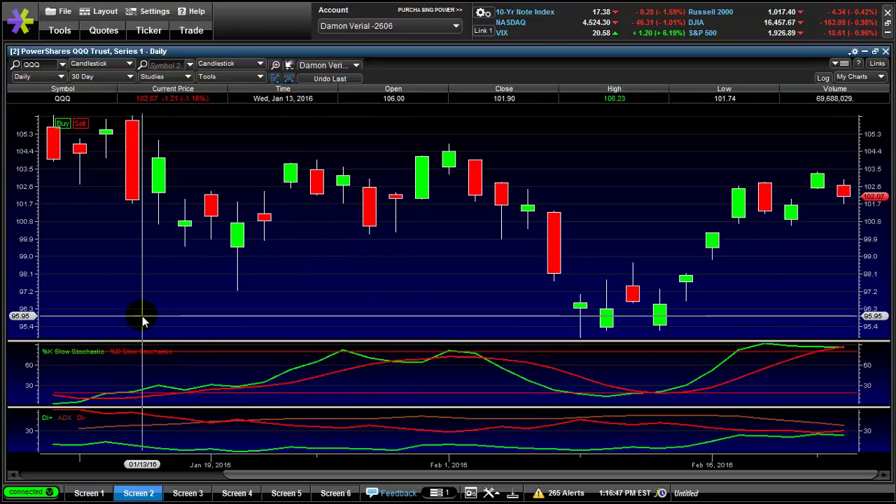
# Step: Compare the 15-minute QQQ chart on Screen 1 with the daily chart on Screen 2, and go to Screen 3
pyautogui.click(100, 494)
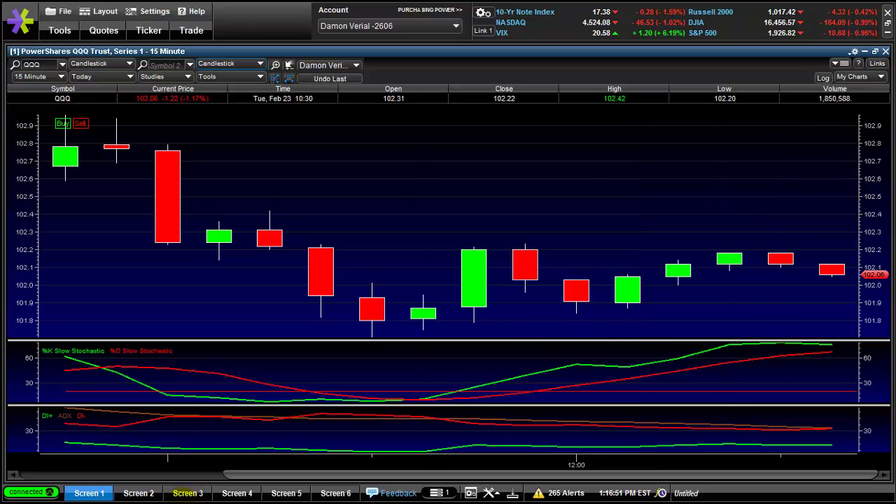
pyautogui.click(161, 494)
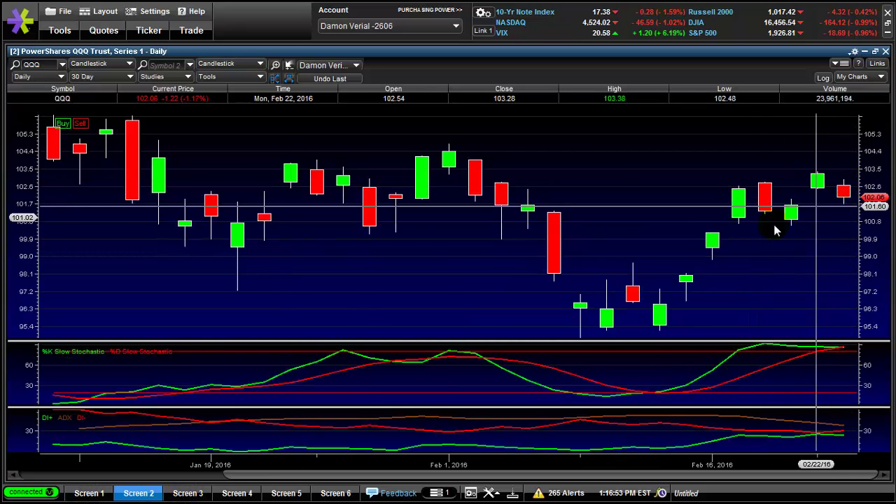
pyautogui.click(102, 495)
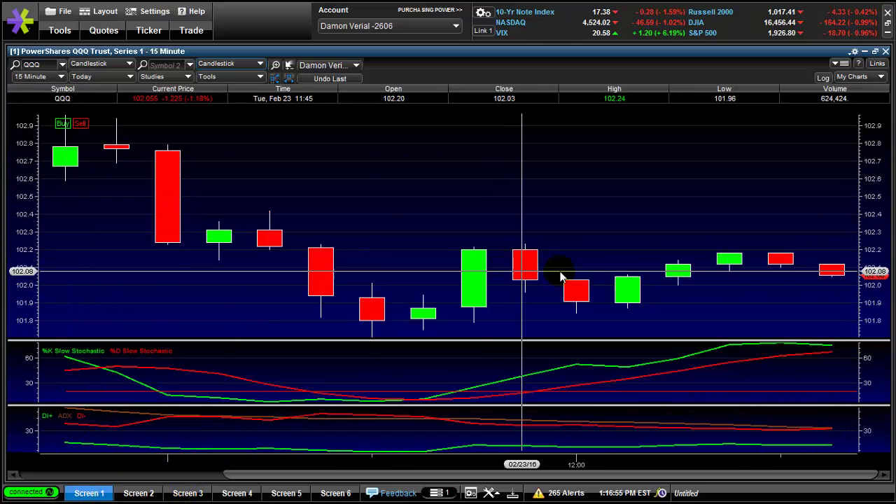
pyautogui.click(136, 495)
pyautogui.click(93, 496)
pyautogui.click(122, 493)
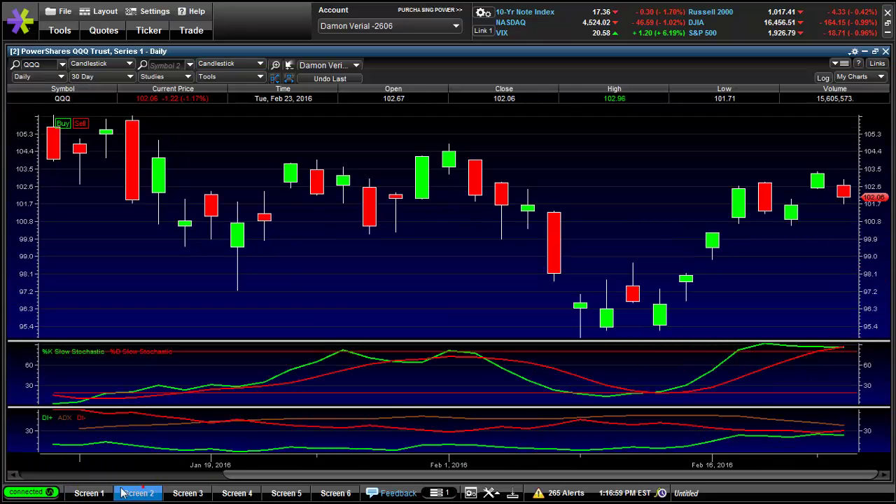
pyautogui.click(85, 495)
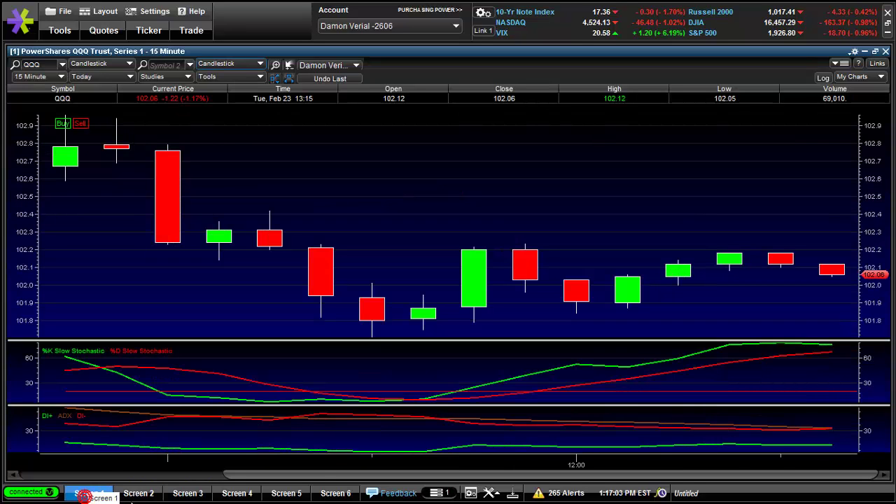
pyautogui.click(137, 495)
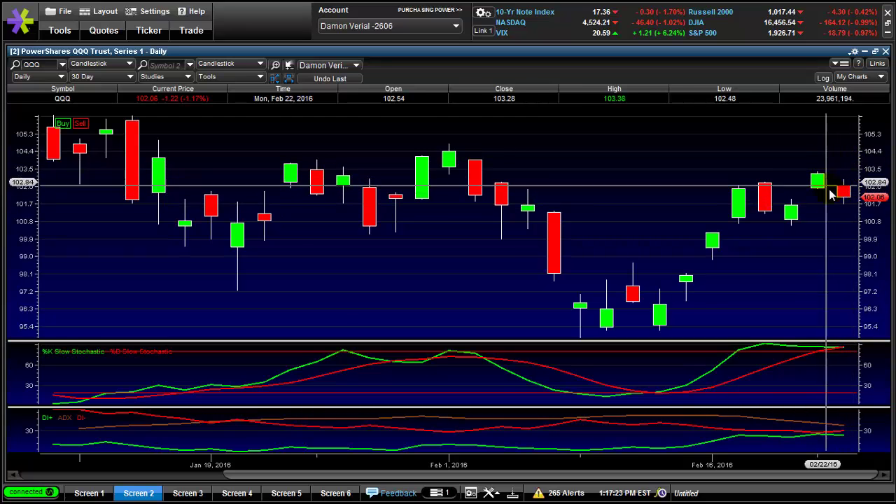
pyautogui.click(96, 494)
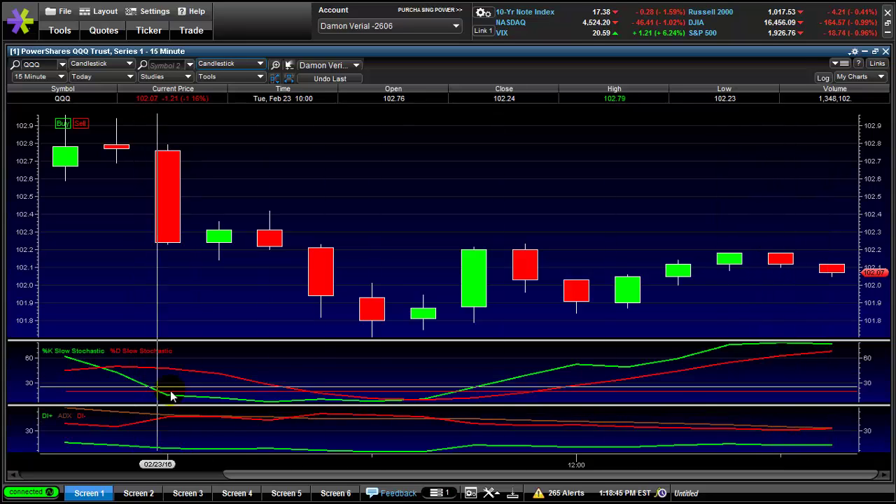
pyautogui.click(142, 493)
pyautogui.click(89, 495)
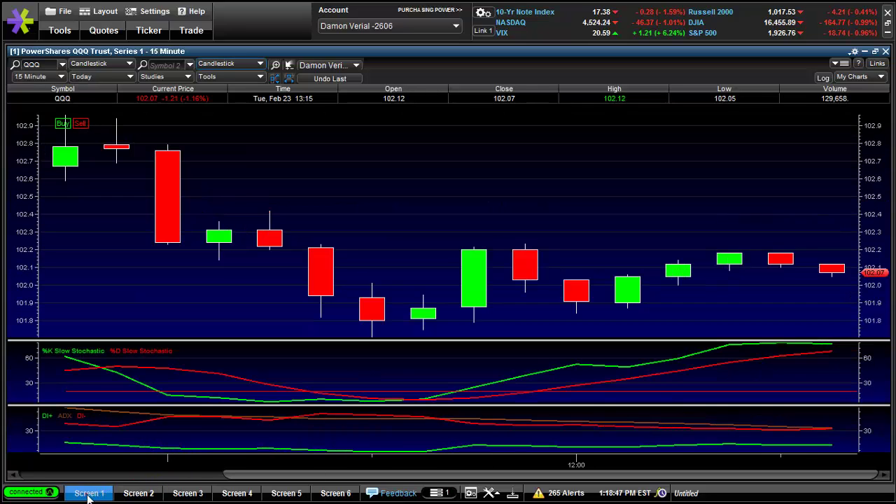
pyautogui.click(147, 494)
pyautogui.click(198, 493)
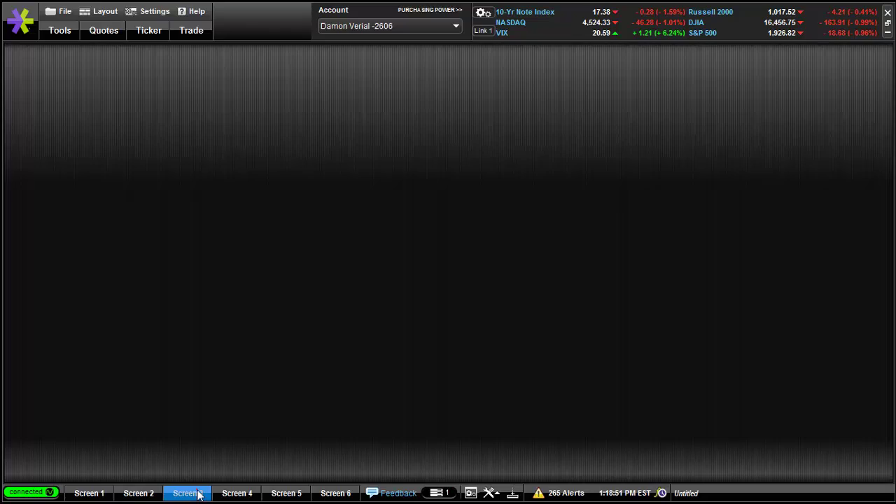
pyautogui.click(495, 493)
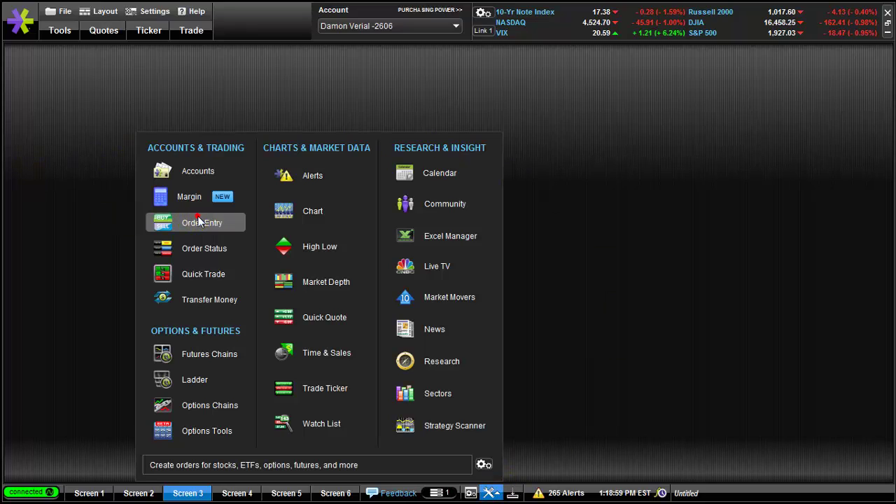
pyautogui.click(168, 224)
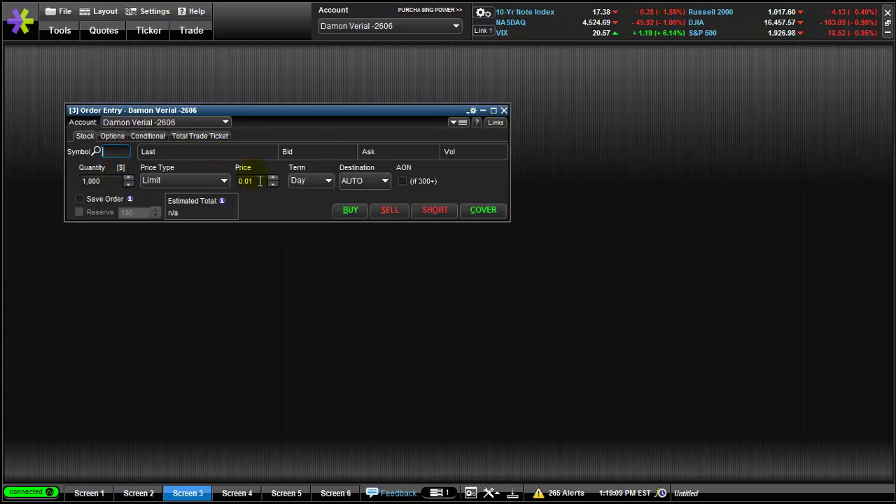
pyautogui.click(504, 111)
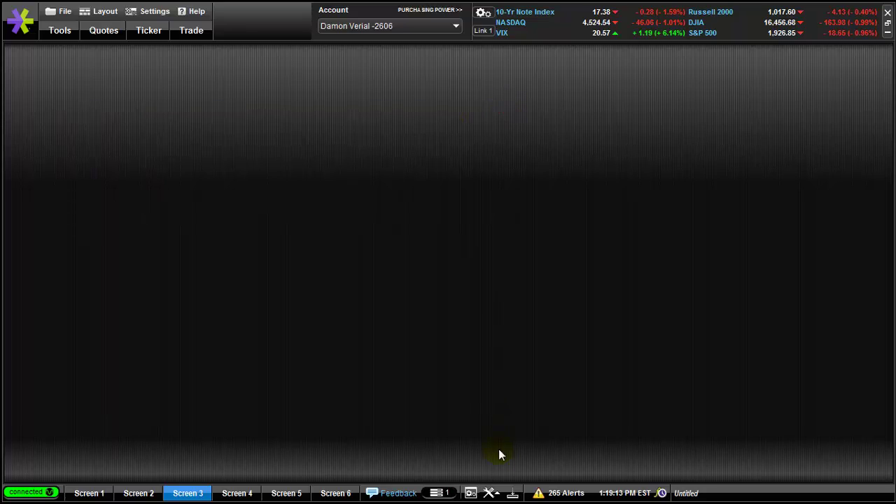
# Step: Open the Options Chains tool on Screen 3 and maximize its window
pyautogui.click(492, 493)
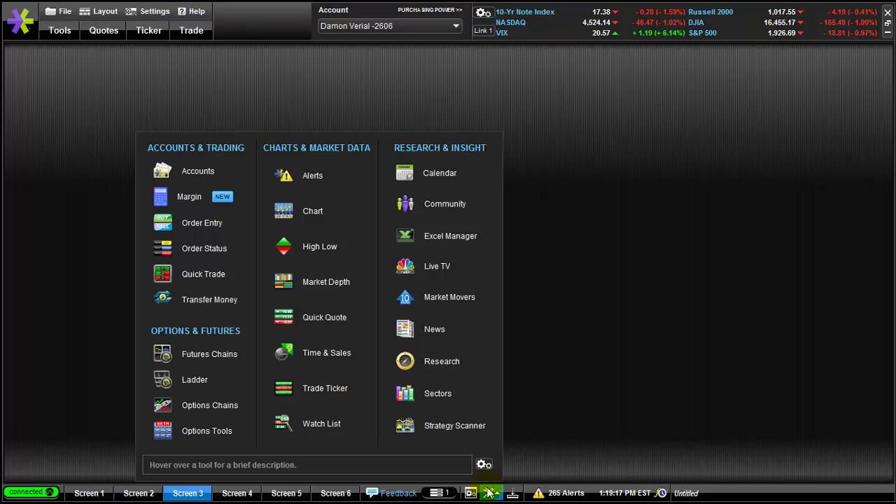
pyautogui.click(227, 404)
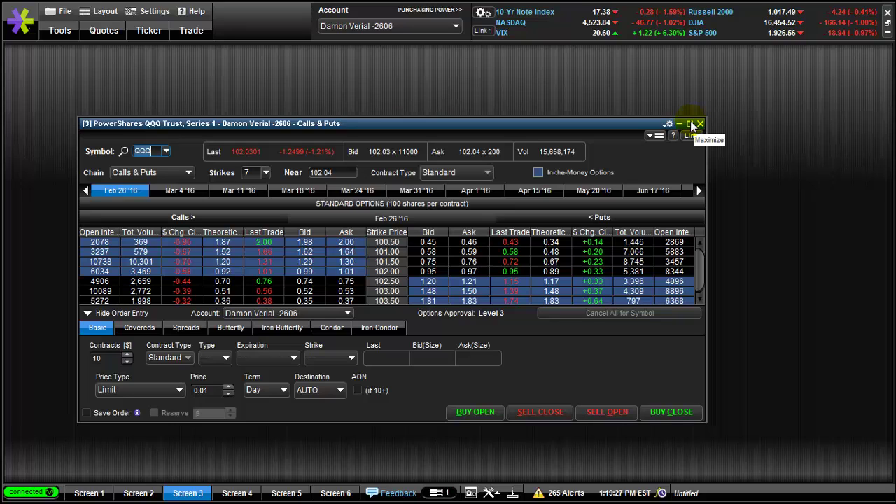
pyautogui.click(689, 124)
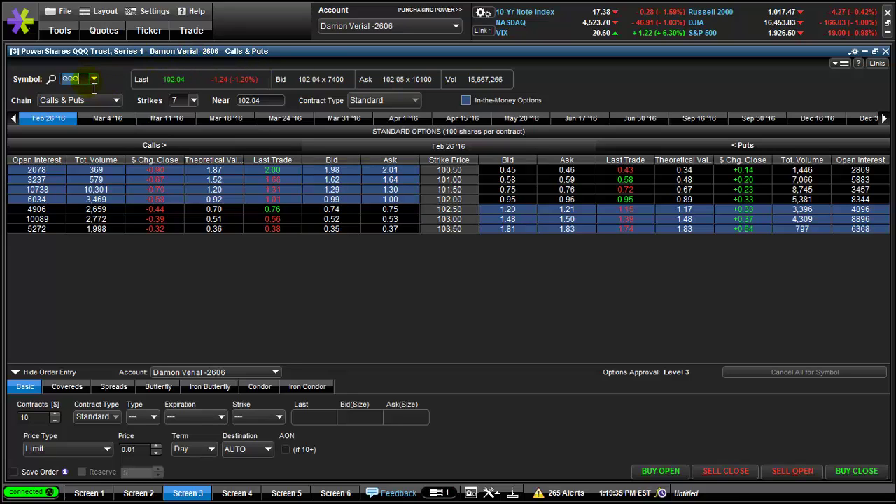
# Step: Load the option chain for NFLX and restrict the chain to Puts
pyautogui.write('NFLX')
pyautogui.press('Return')
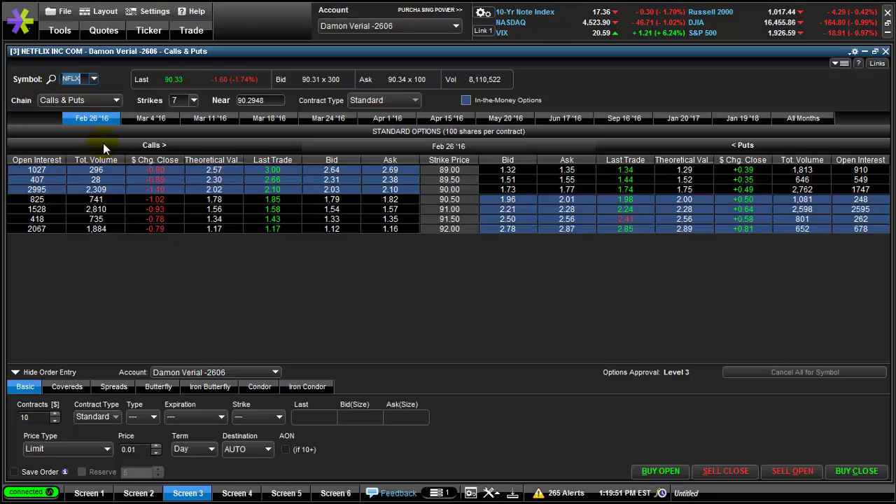
pyautogui.click(117, 101)
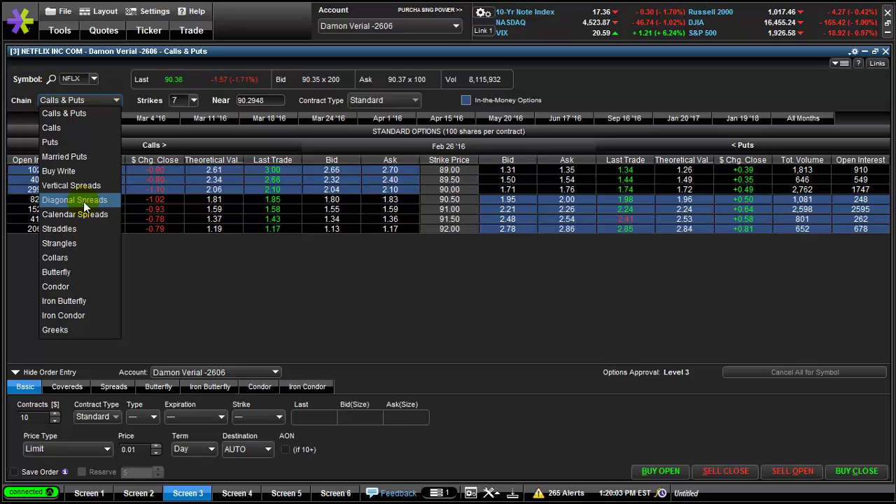
pyautogui.click(81, 143)
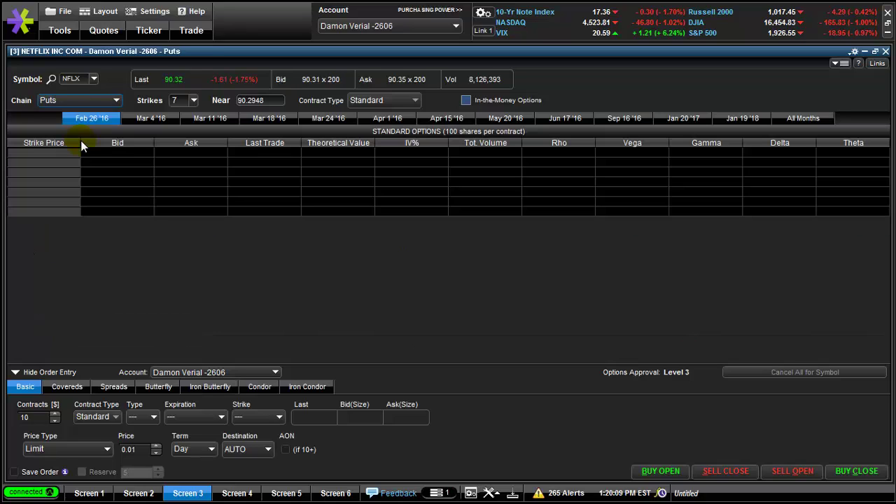
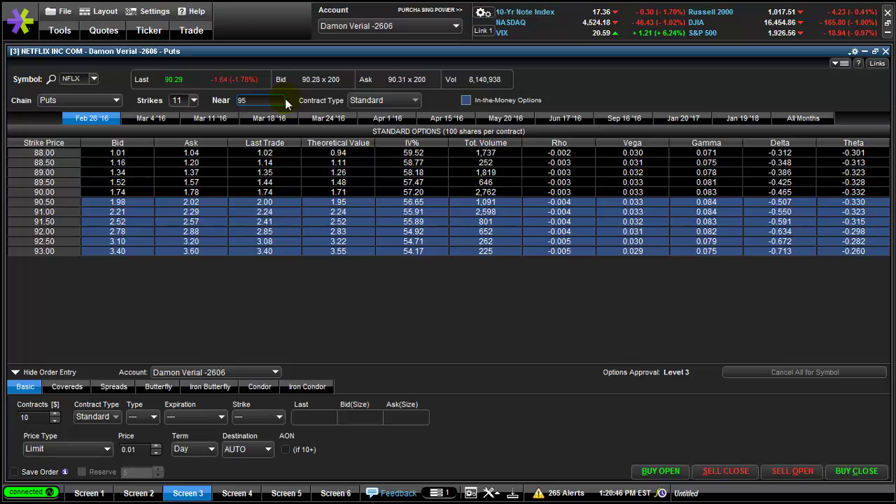
# Step: Try centring the NFLX put strikes near 95, and set the Near price to 90
pyautogui.press('Return')
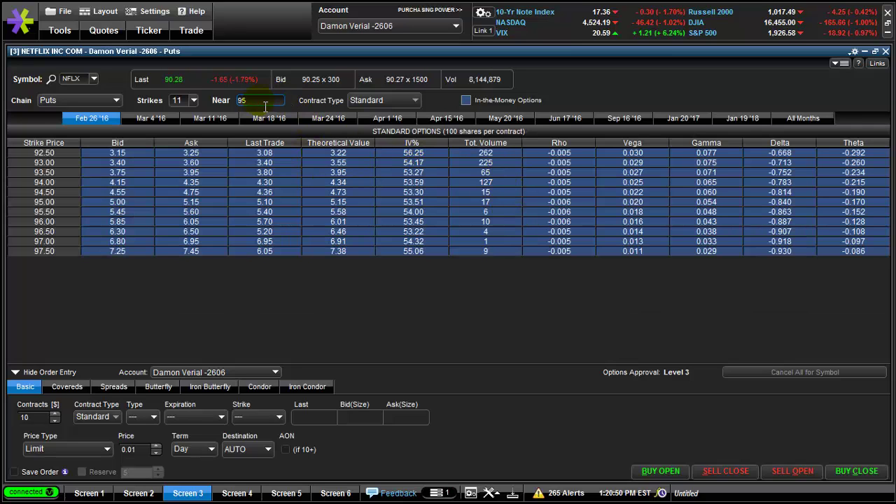
pyautogui.write('90')
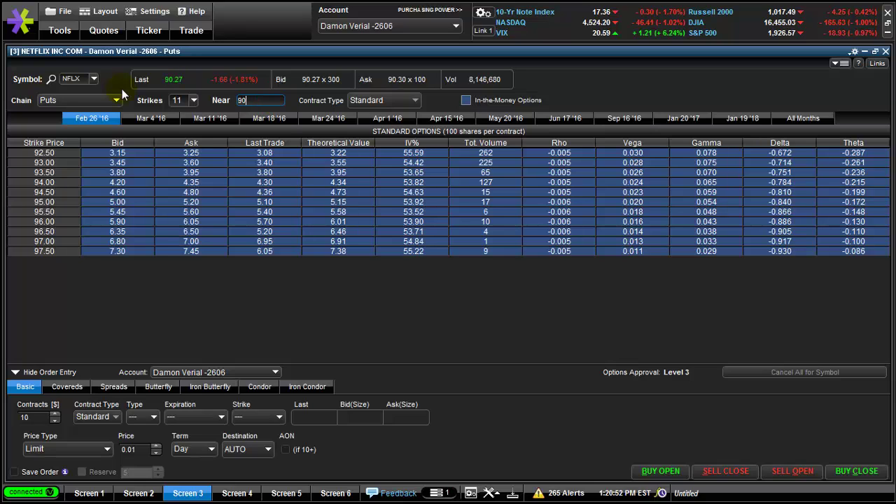
pyautogui.press('Return')
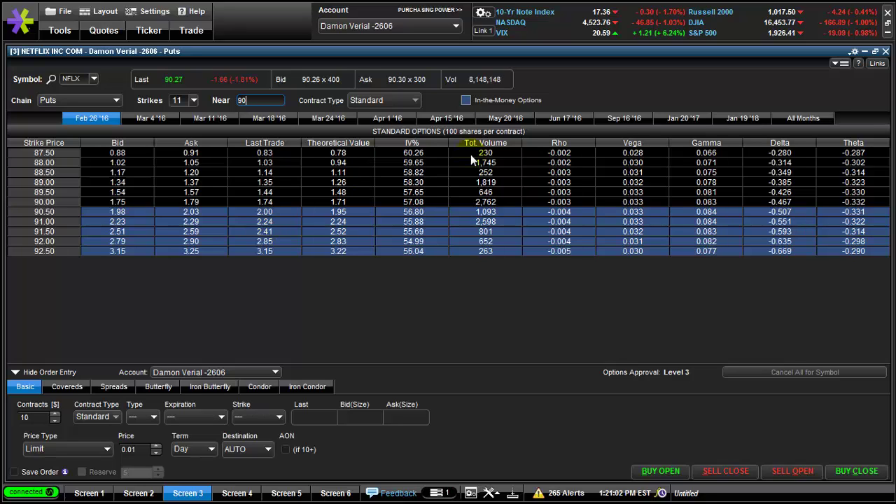
pyautogui.rightClick(258, 215)
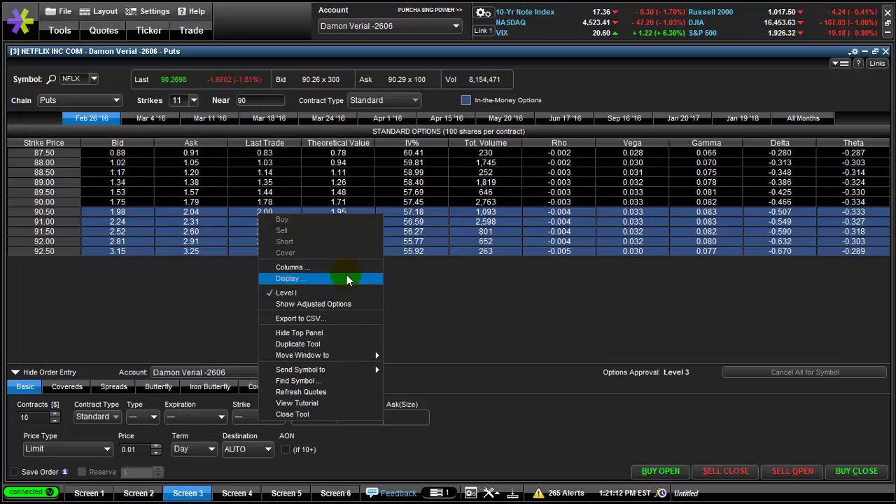
pyautogui.rightClick(214, 189)
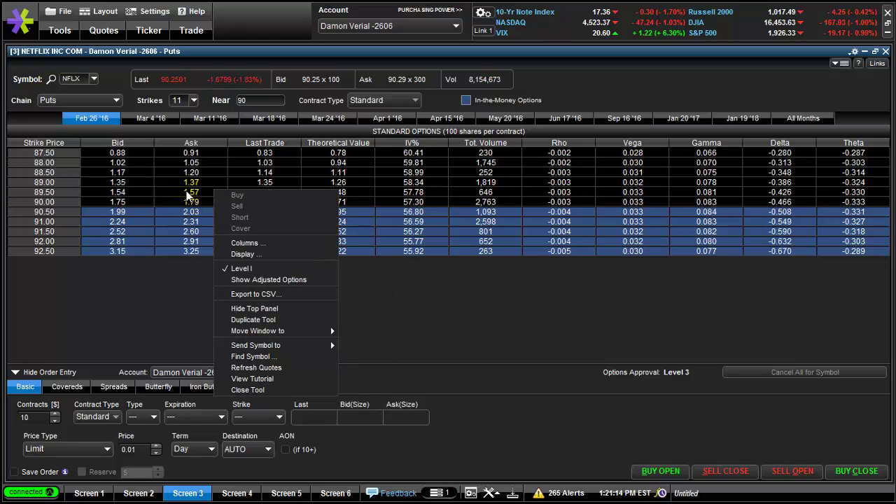
# Step: Add the Open Interest column to the option chain's selected columns
pyautogui.rightClick(185, 208)
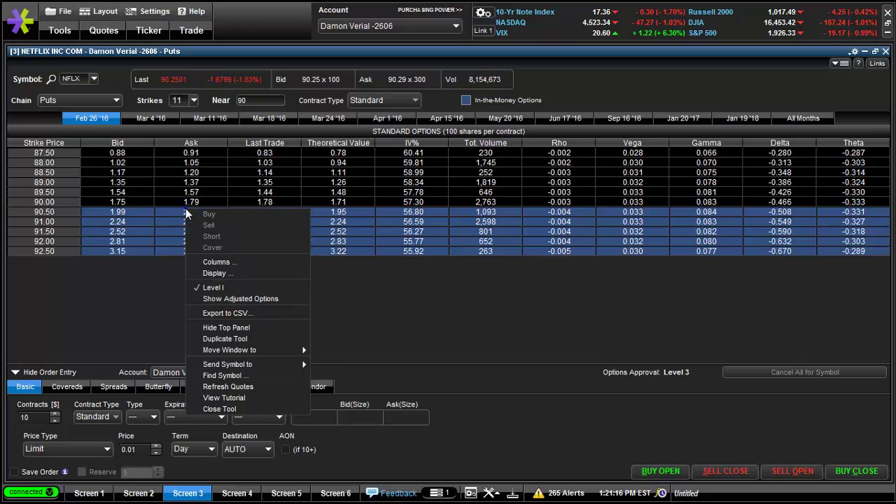
pyautogui.click(250, 264)
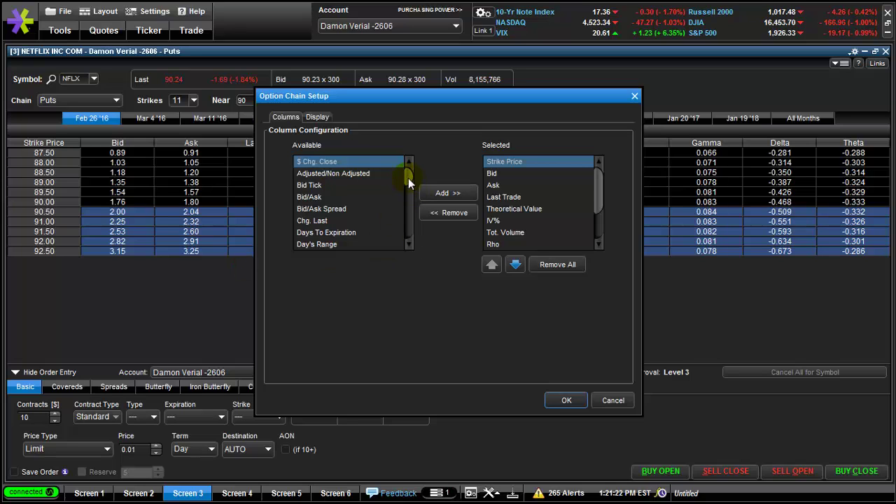
pyautogui.moveTo(408, 178); pyautogui.dragTo(410, 219)
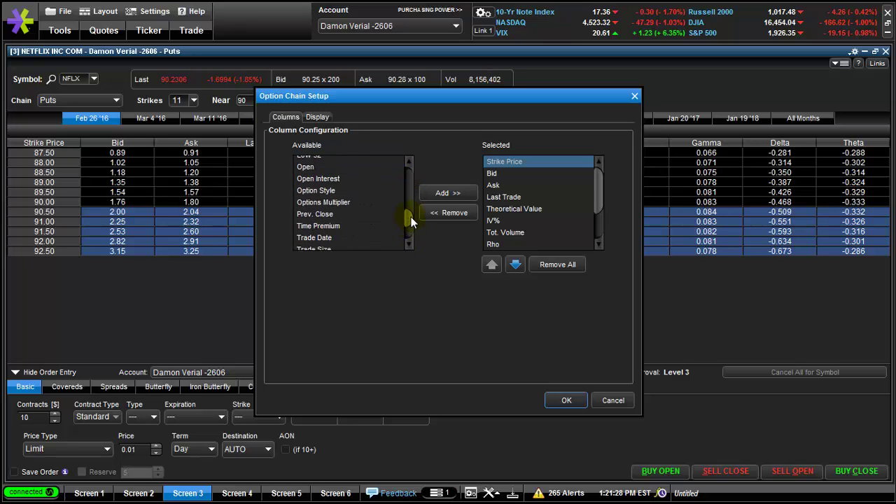
pyautogui.click(317, 179)
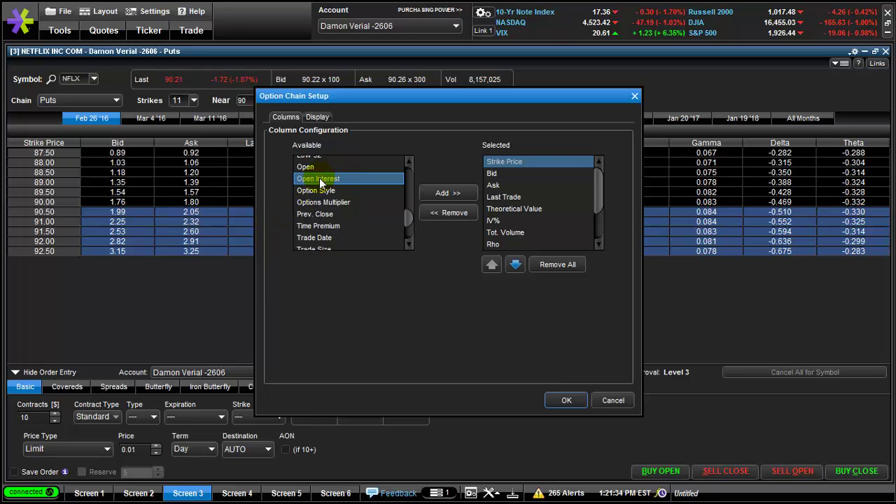
pyautogui.click(466, 195)
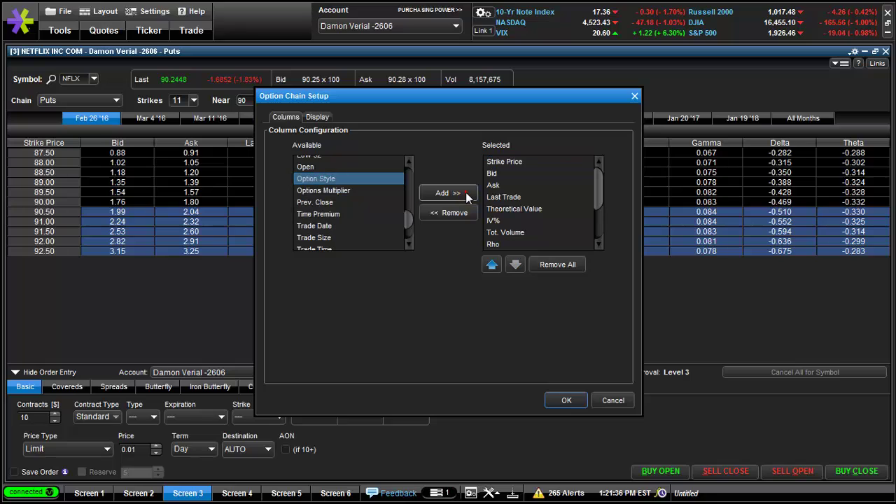
# Step: Remove Rho from the option chain's selected columns and apply the column setup
pyautogui.click(515, 173)
pyautogui.scroll(-2, 517, 205)
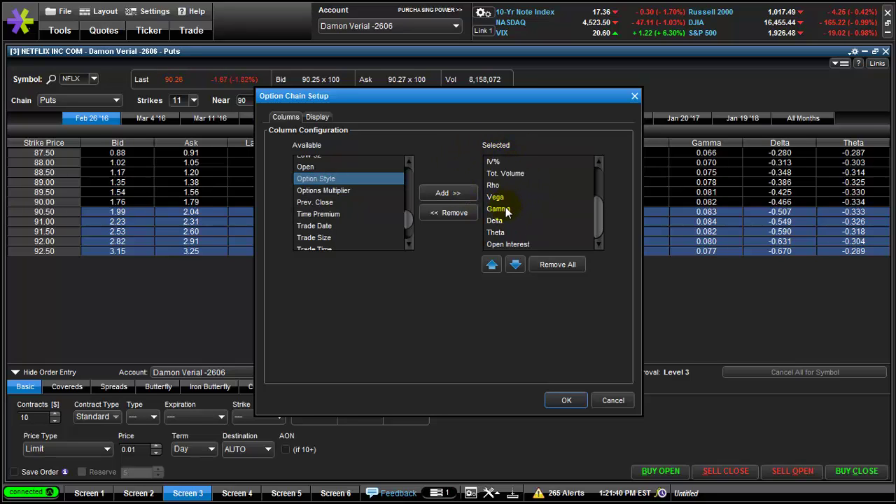
pyautogui.click(508, 185)
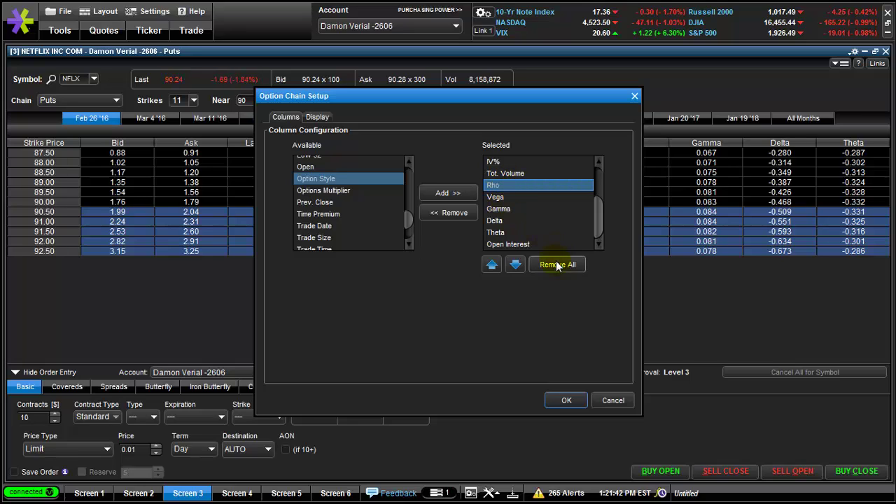
pyautogui.click(473, 212)
pyautogui.scroll(2, 537, 196)
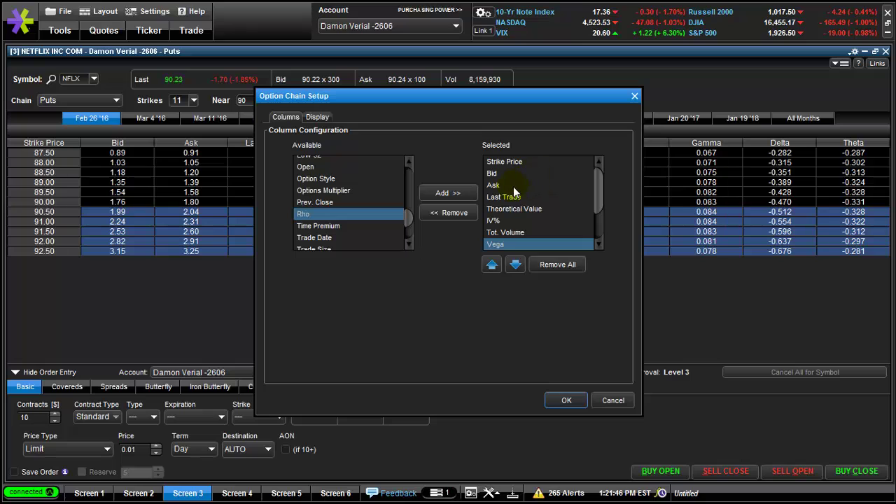
pyautogui.scroll(-2, 513, 186)
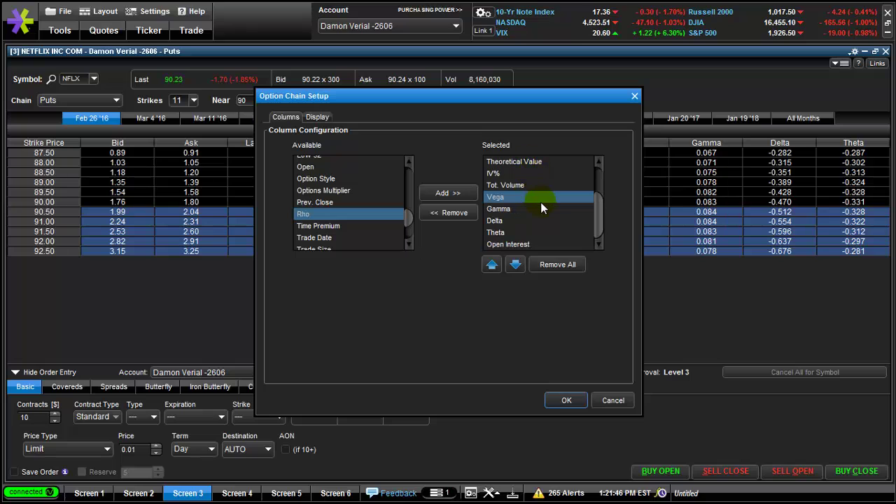
pyautogui.click(566, 400)
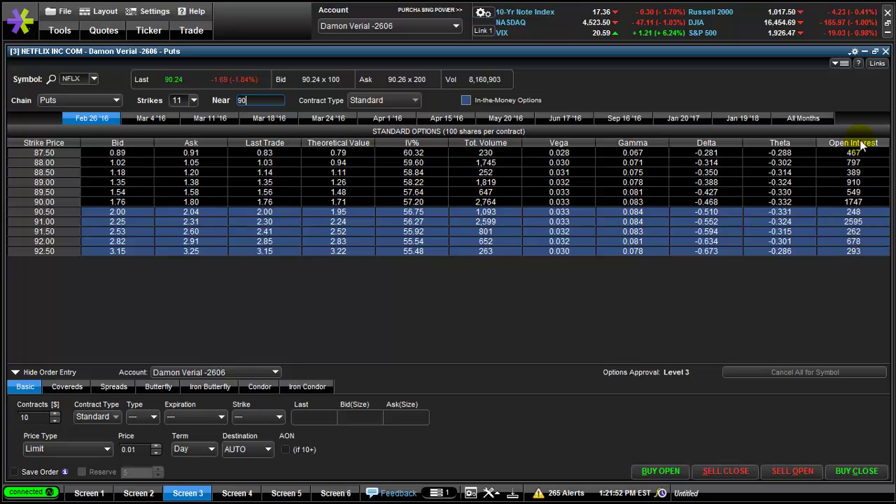
pyautogui.rightClick(457, 200)
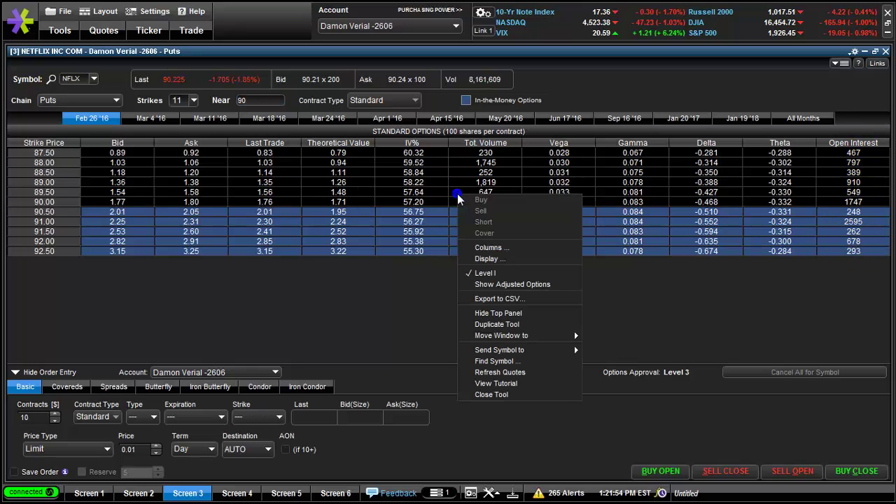
pyautogui.click(497, 245)
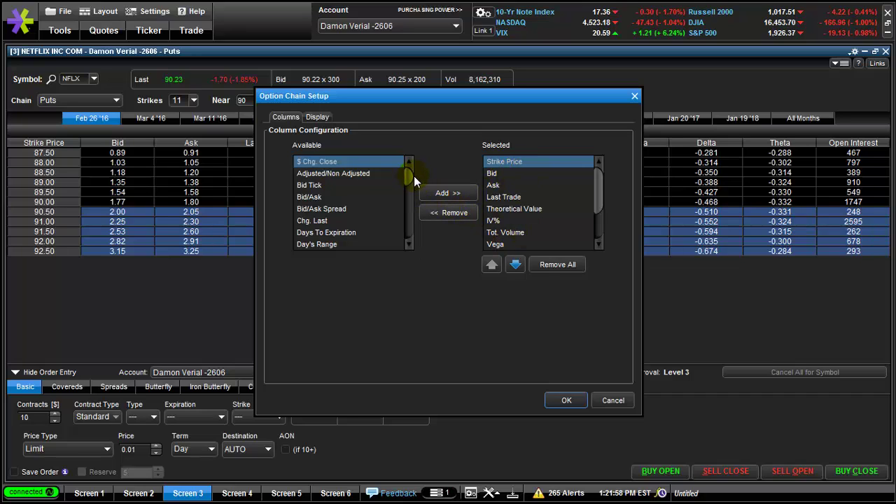
pyautogui.moveTo(409, 175); pyautogui.dragTo(366, 204)
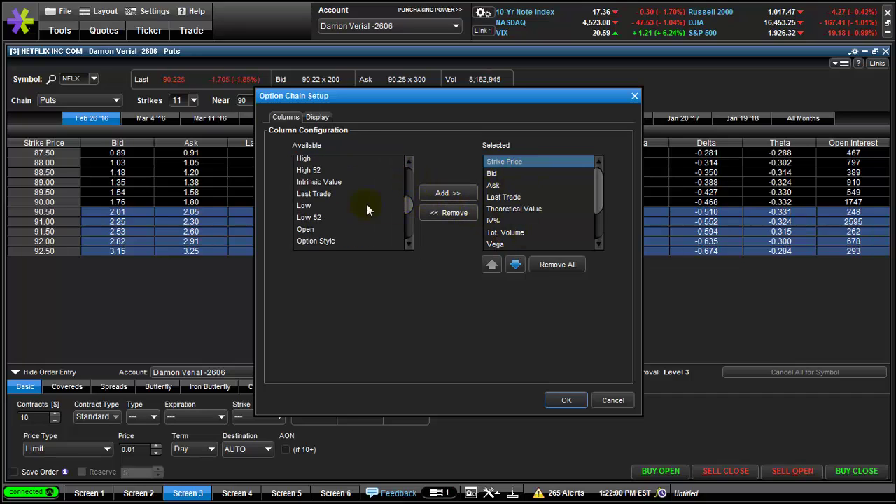
pyautogui.click(335, 231)
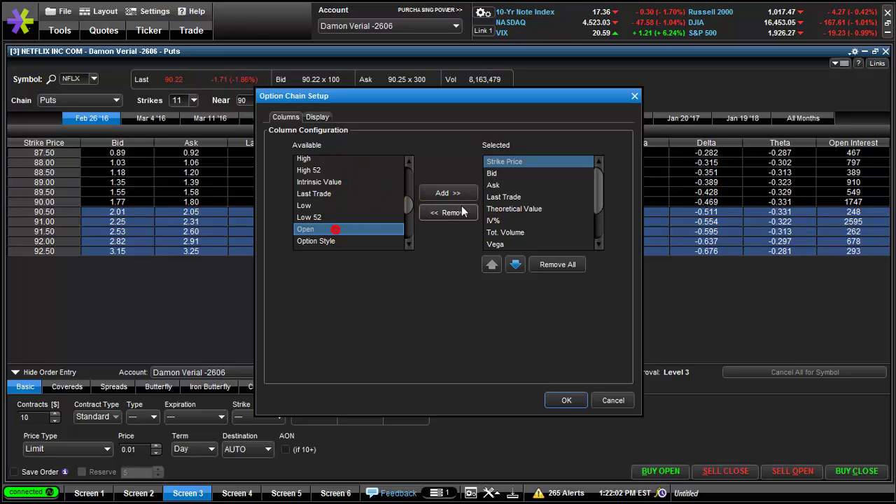
pyautogui.click(613, 400)
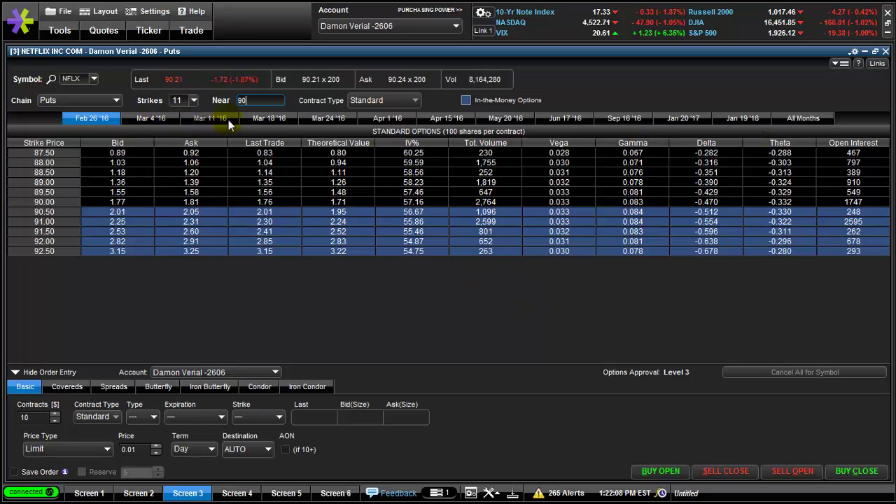
# Step: View the NFLX puts for the Mar 24 '16 expiration, check the QQQ chart on Screen 1, and return to Screen 3
pyautogui.click(328, 120)
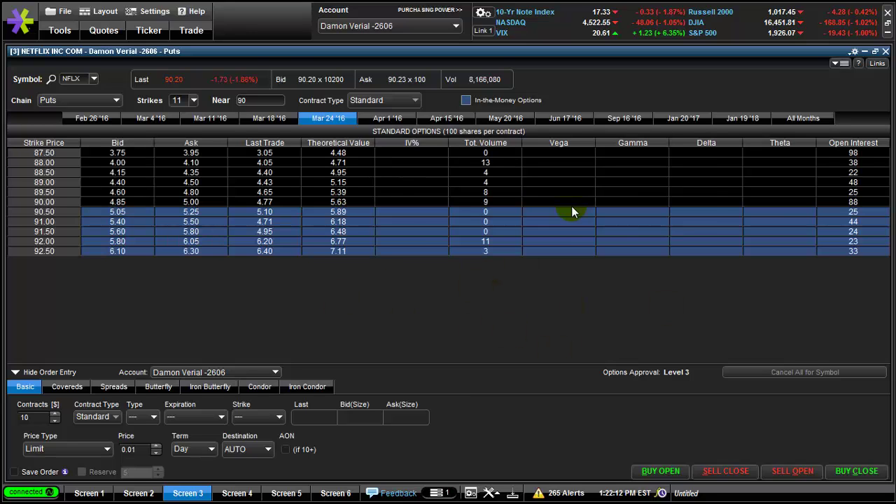
pyautogui.click(89, 493)
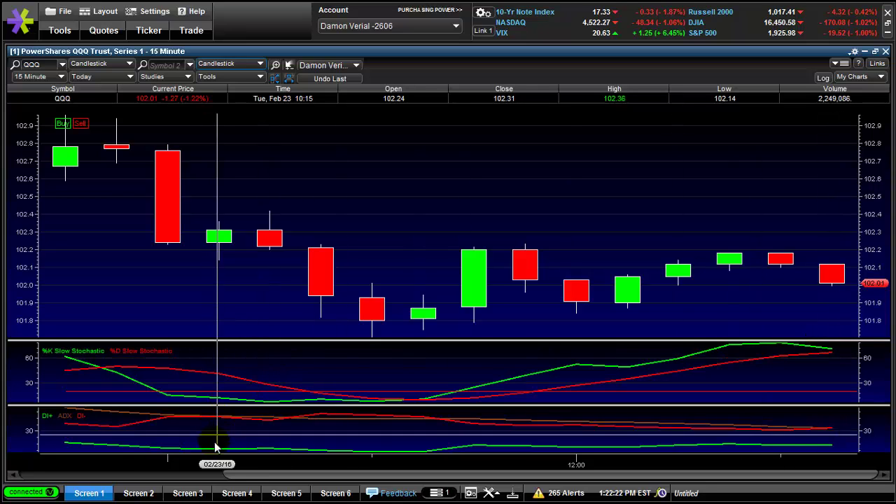
pyautogui.click(188, 494)
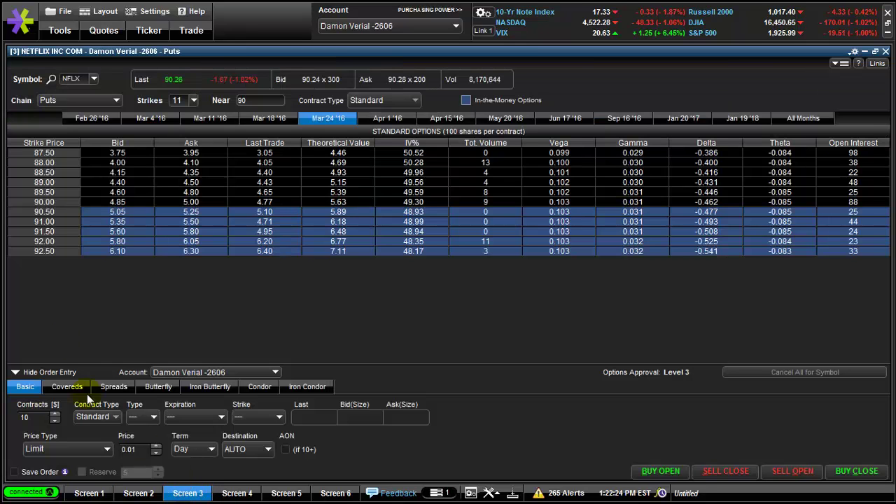
# Step: Show the Mar 18 '16 expiration and load its 90.00 put into the order entry at a price of 4.30
pyautogui.click(265, 119)
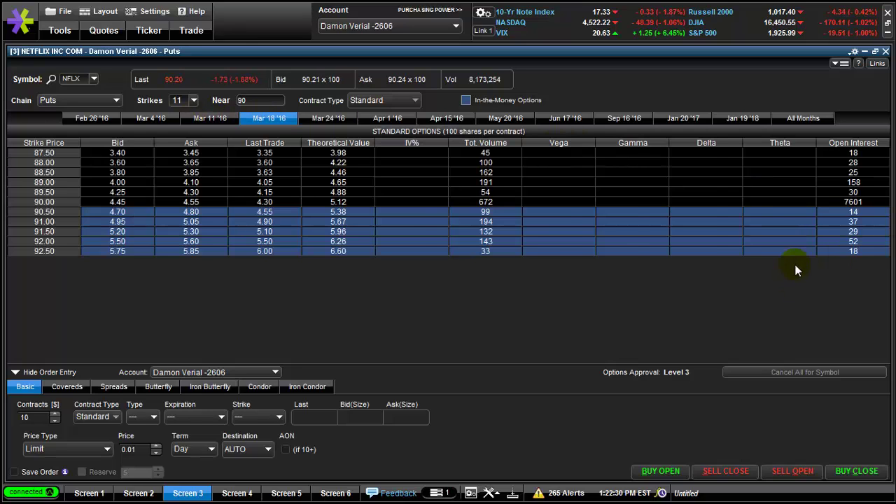
pyautogui.click(854, 202)
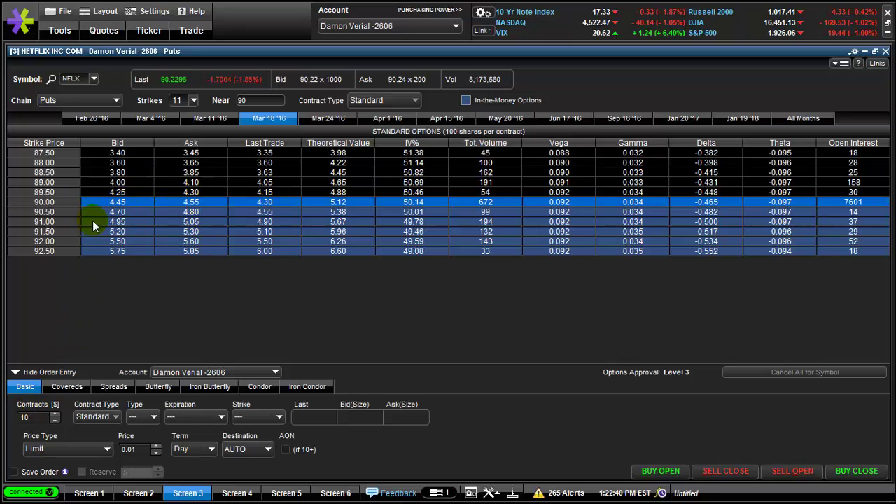
pyautogui.click(157, 203)
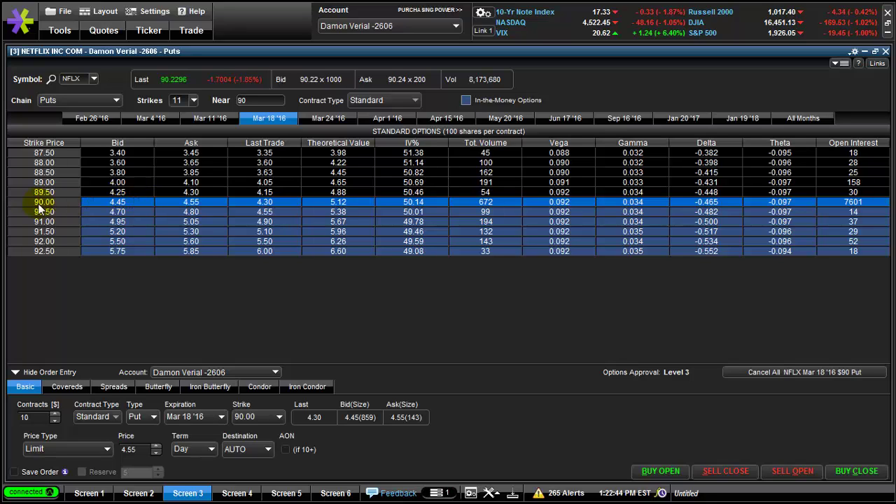
pyautogui.click(142, 202)
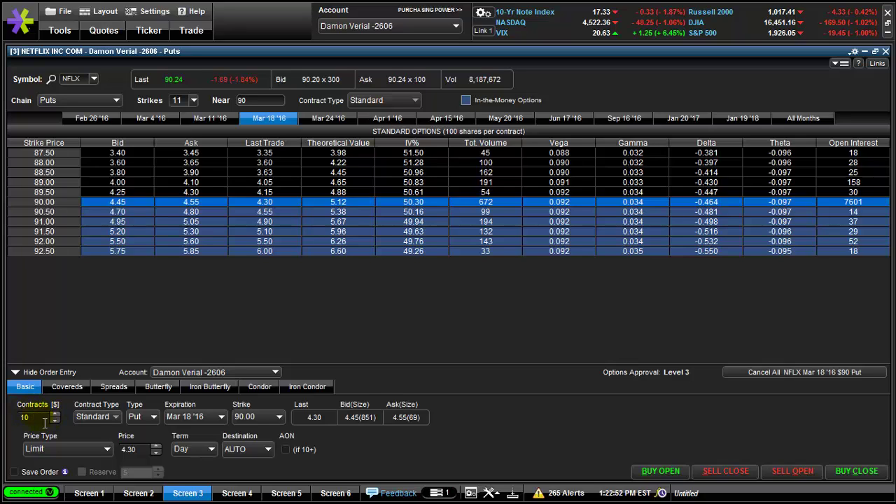
# Step: Set the put order to 1 contract, then check the QQQ chart on Screen 1 and return to Screen 3
pyautogui.click(20, 417)
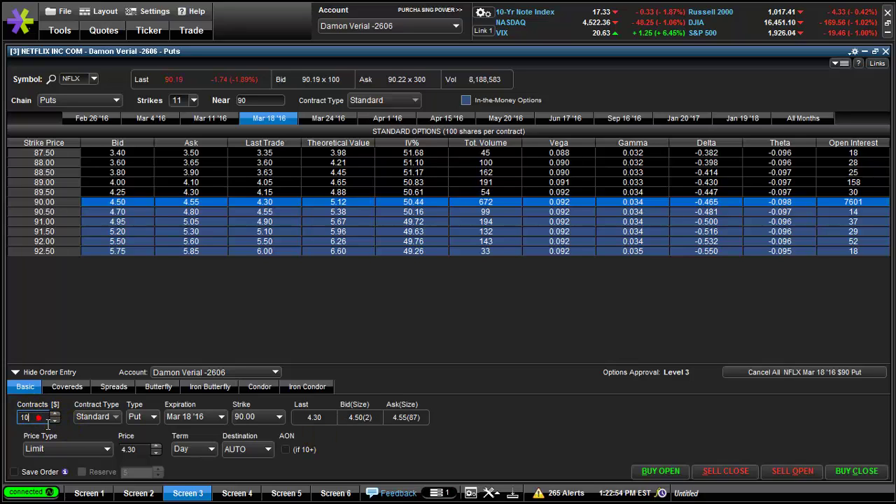
pyautogui.press('BackSpace')
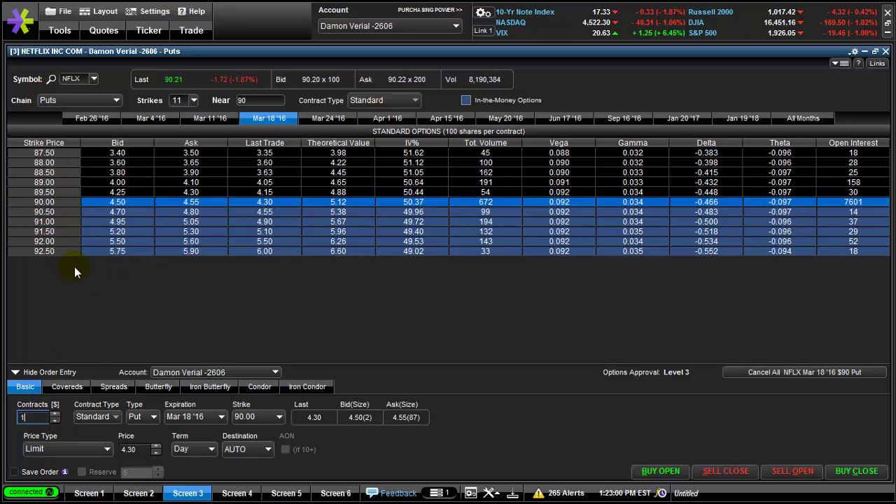
pyautogui.click(87, 493)
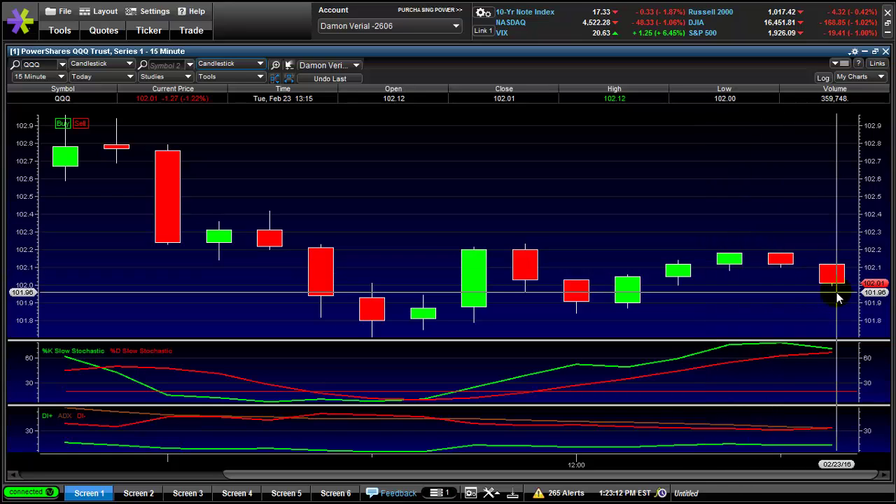
pyautogui.click(186, 493)
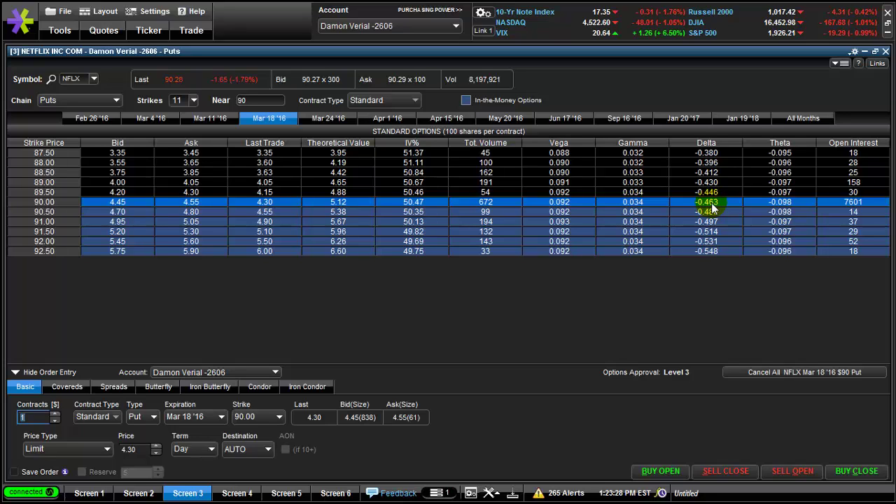
# Step: Set the number of contracts in the NFLX put order to 10
pyautogui.write('2')
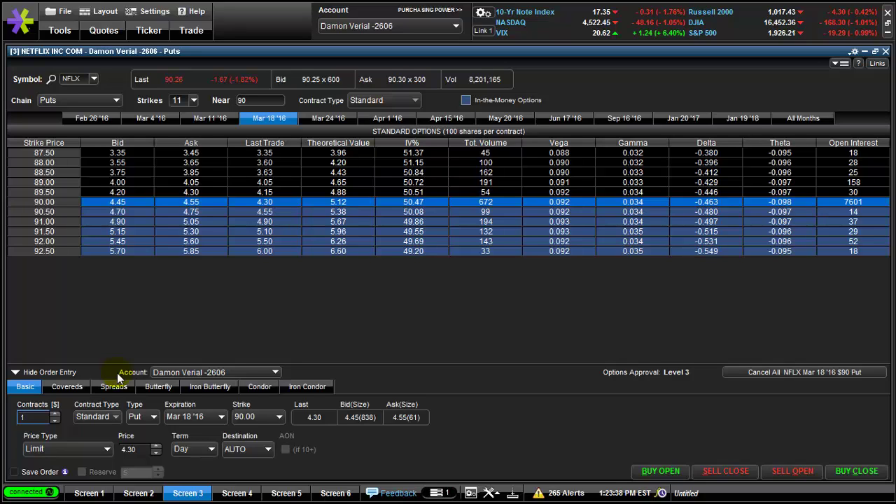
pyautogui.write('0')
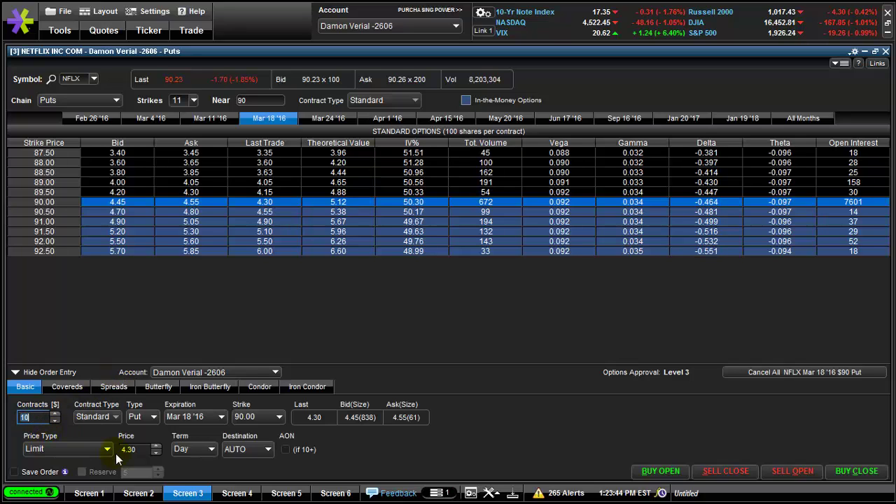
pyautogui.click(46, 419)
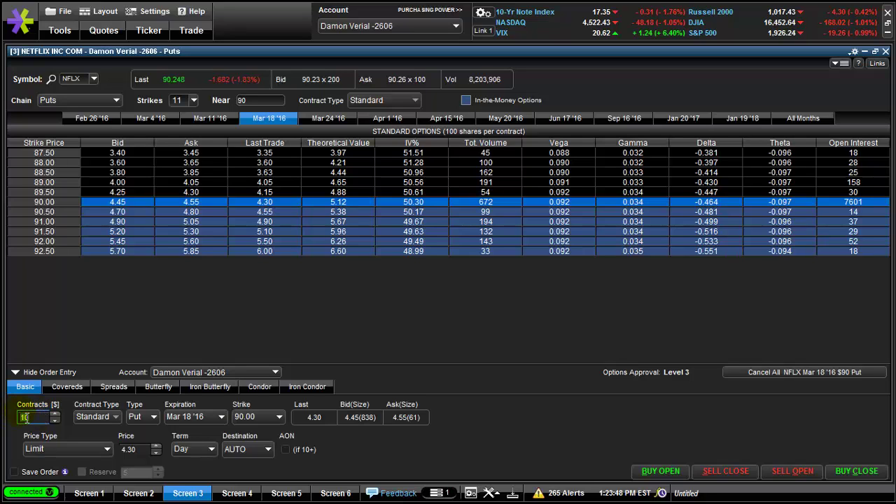
pyautogui.click(42, 418)
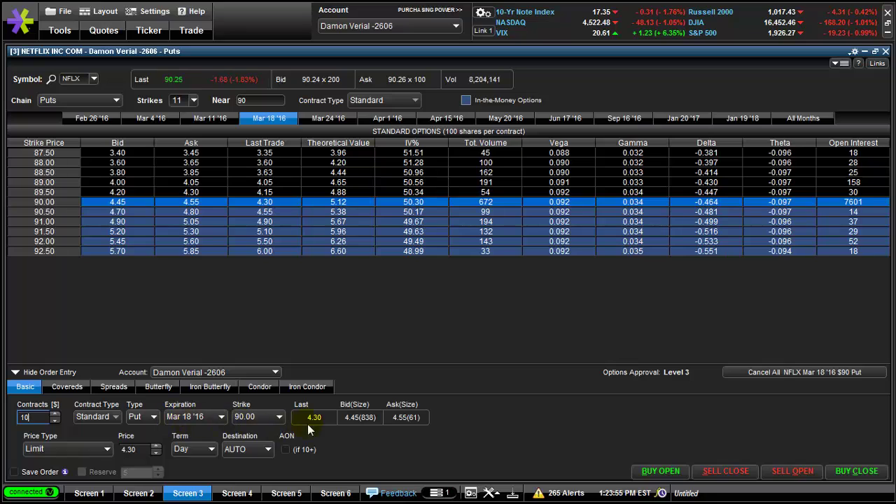
# Step: Look through the order's expirations, try the Market price type, and switch the price type back to Limit
pyautogui.click(223, 417)
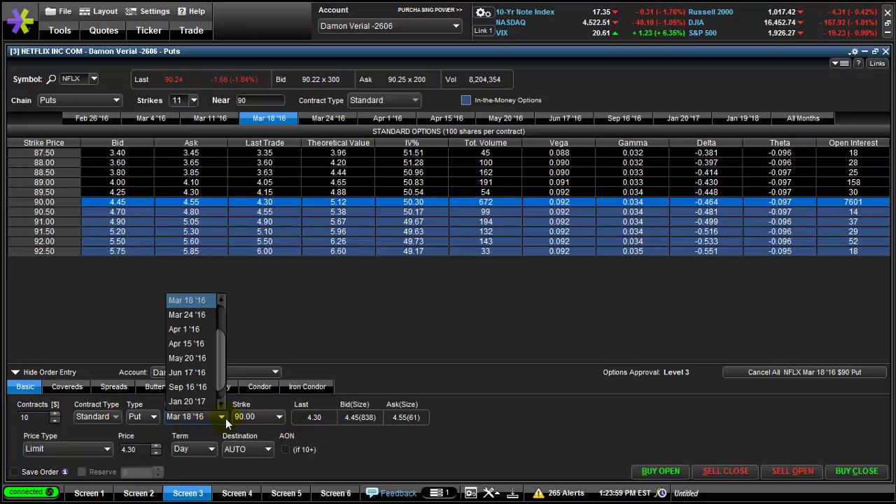
pyautogui.click(103, 447)
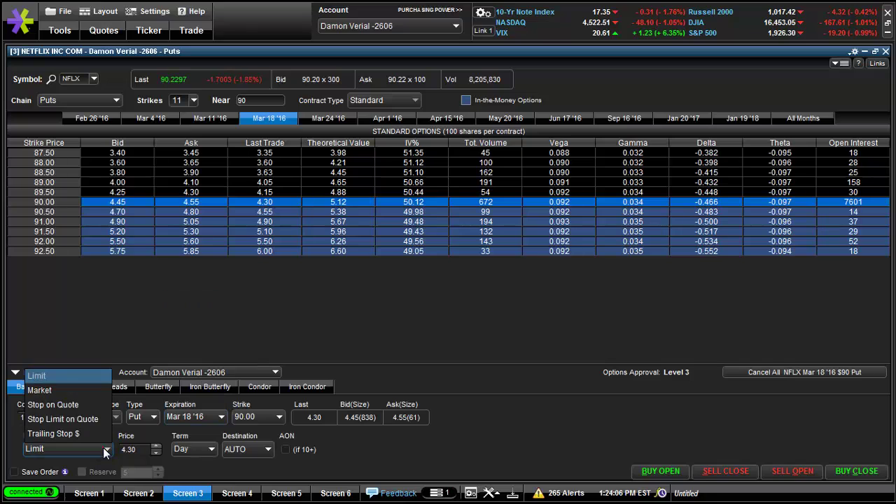
pyautogui.click(62, 392)
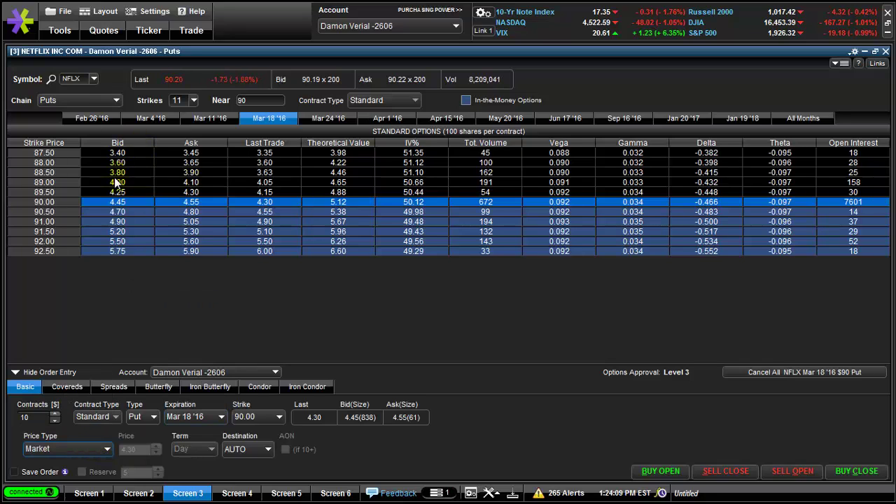
pyautogui.click(107, 449)
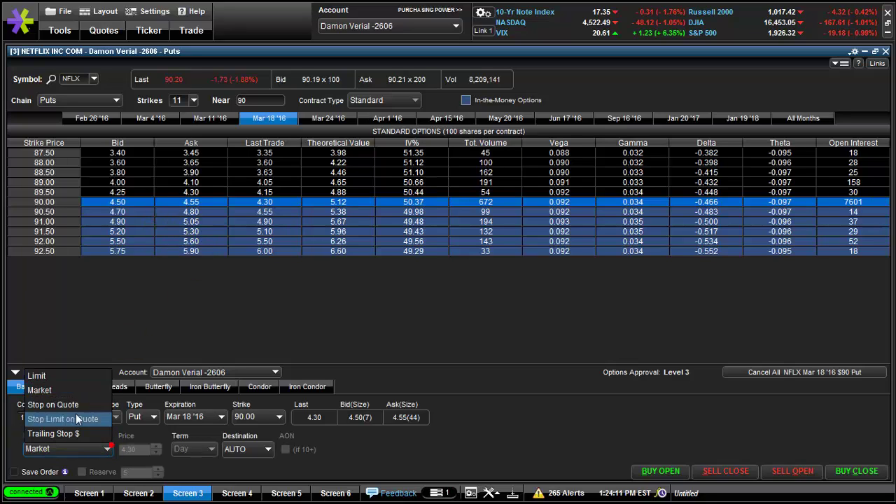
pyautogui.click(73, 374)
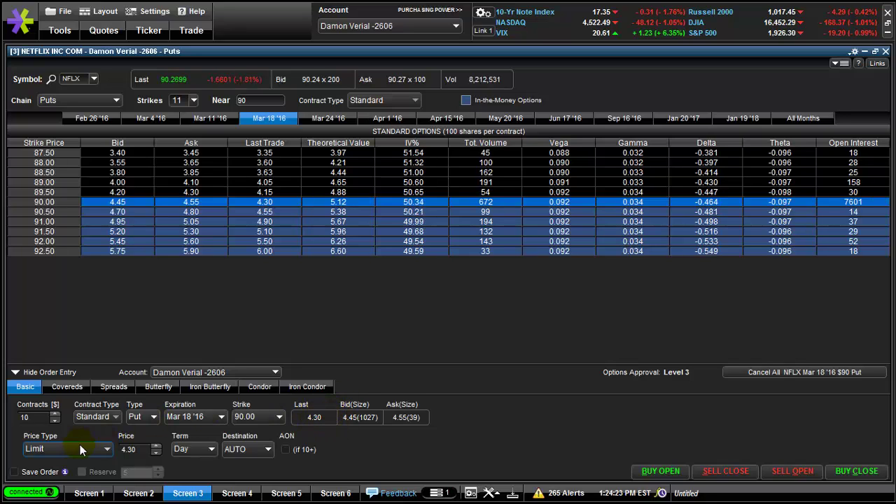
# Step: Change the NFLX chain to Vertical Spreads and load the 90.50 / 91.00 put spread as a net credit order at 0.10
pyautogui.click(128, 448)
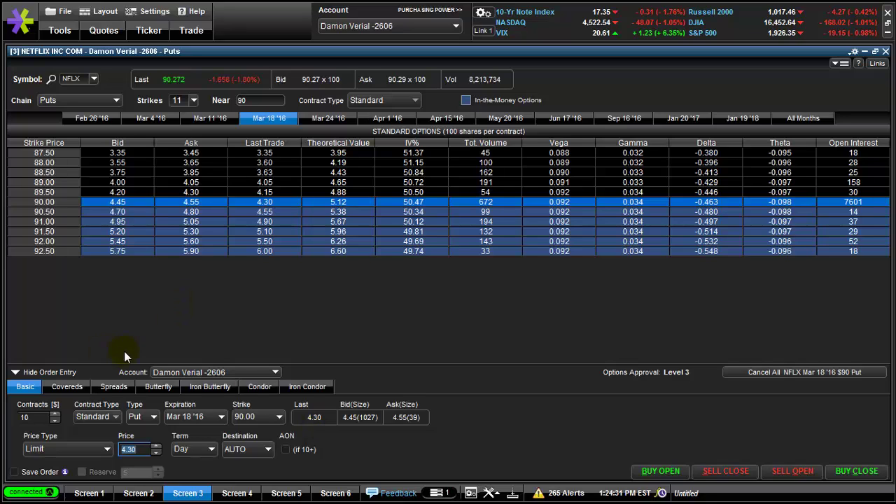
pyautogui.click(107, 102)
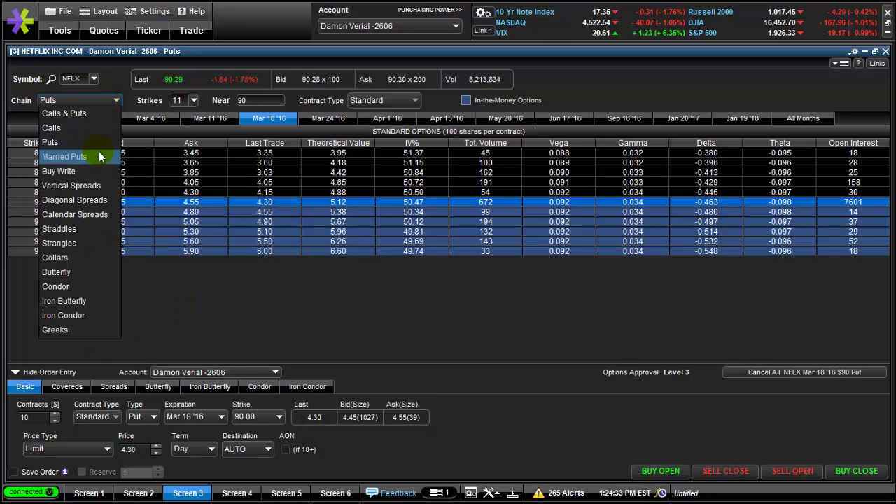
pyautogui.click(98, 189)
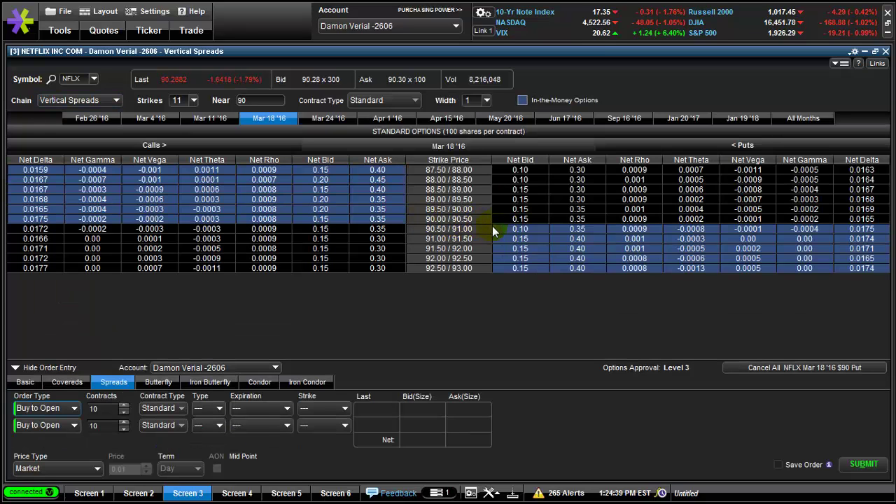
pyautogui.click(495, 228)
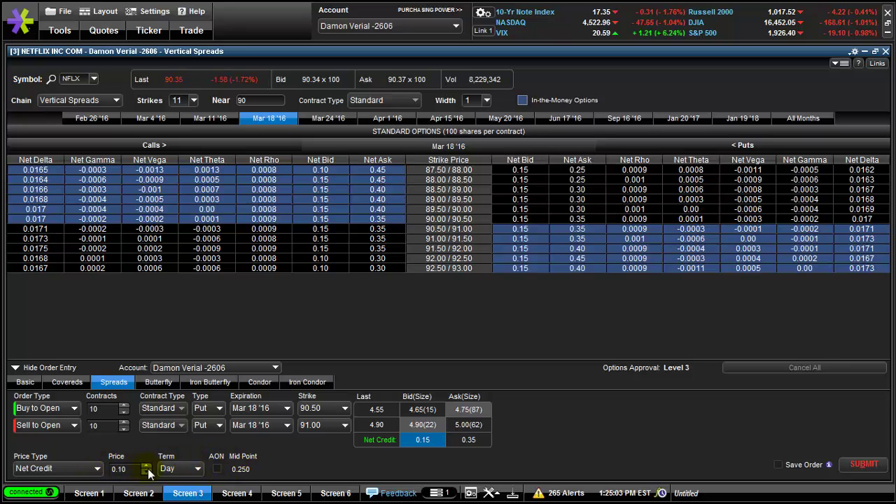
# Step: Look through the spread order's price types and read the Save Order description, keeping Net Credit
pyautogui.click(78, 468)
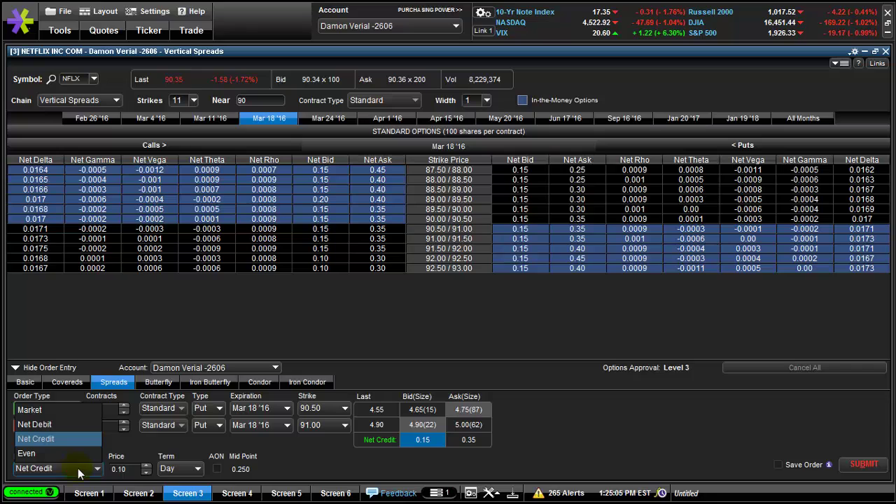
pyautogui.moveTo(828, 464)
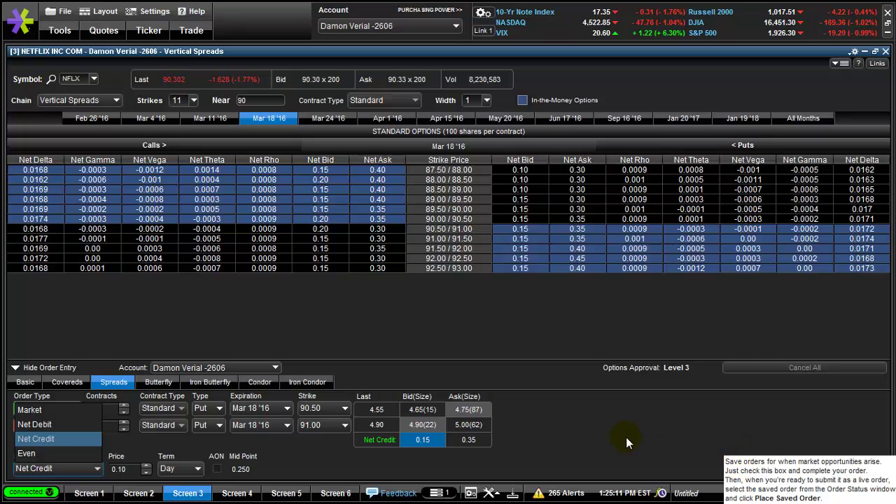
pyautogui.click(662, 441)
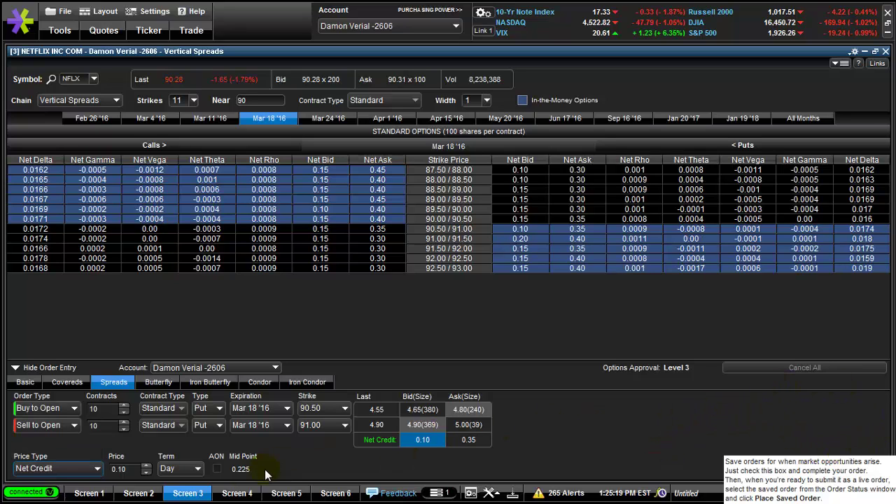
# Step: Check the QQQ chart on Screen 2 and return to the NFLX vertical spreads on Screen 3
pyautogui.click(139, 493)
pyautogui.click(187, 492)
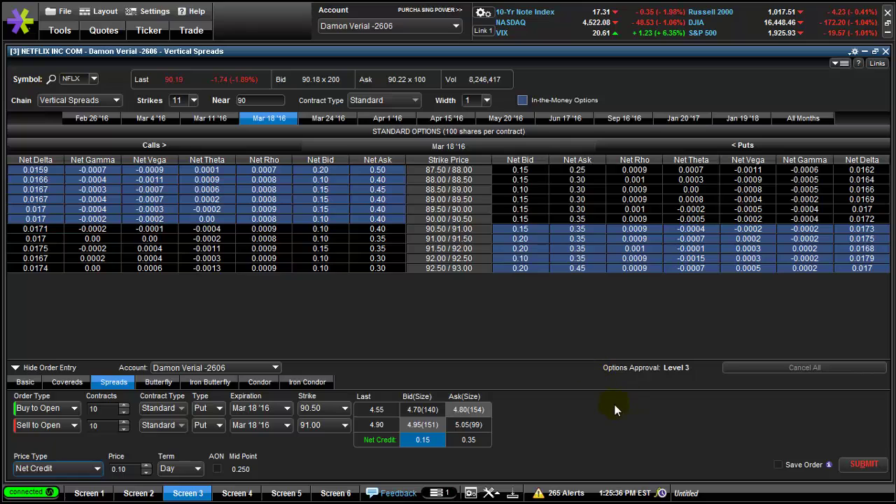
pyautogui.click(140, 494)
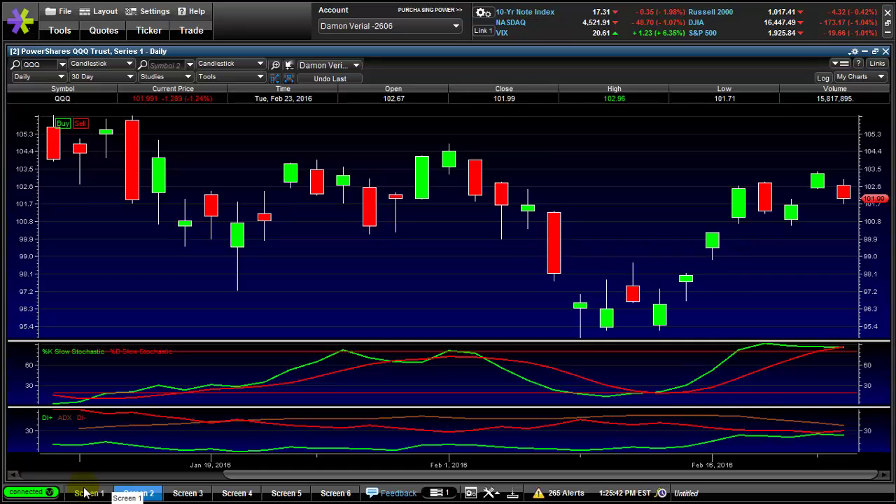
pyautogui.click(120, 497)
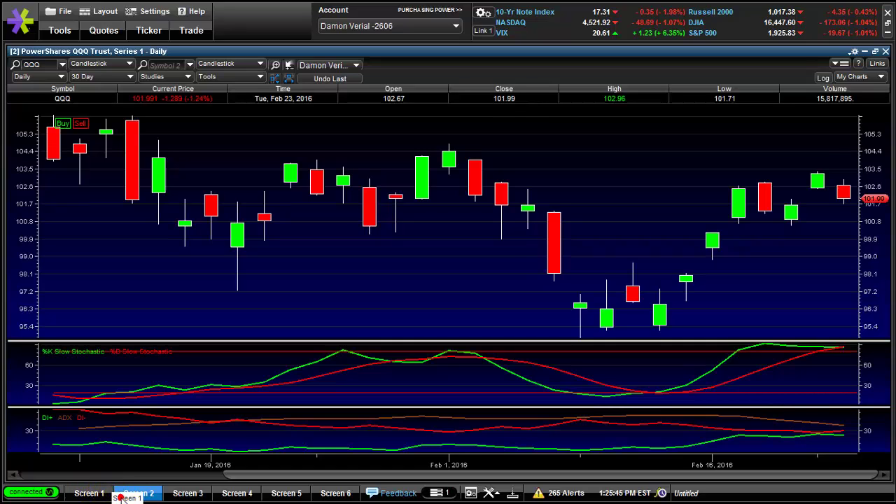
pyautogui.click(200, 494)
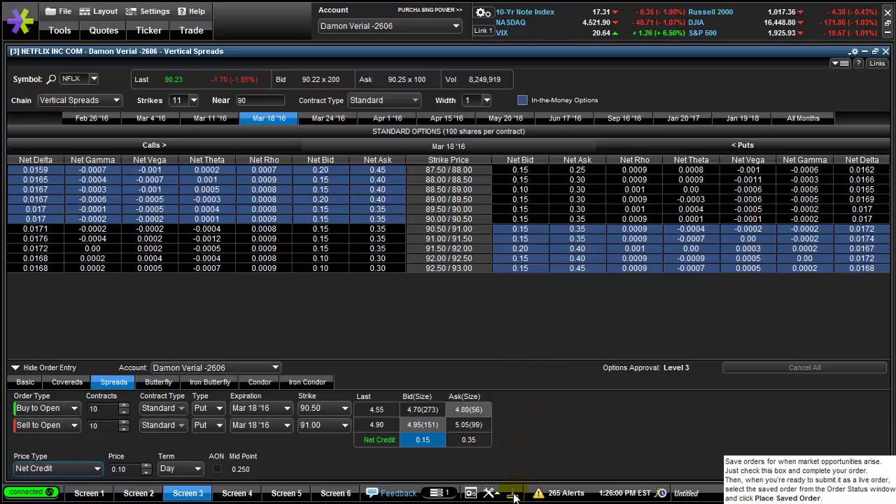
# Step: Collapse the trading platform to view the NFLX chart on StockCharts in the browser, and restore the full platform window
pyautogui.click(513, 495)
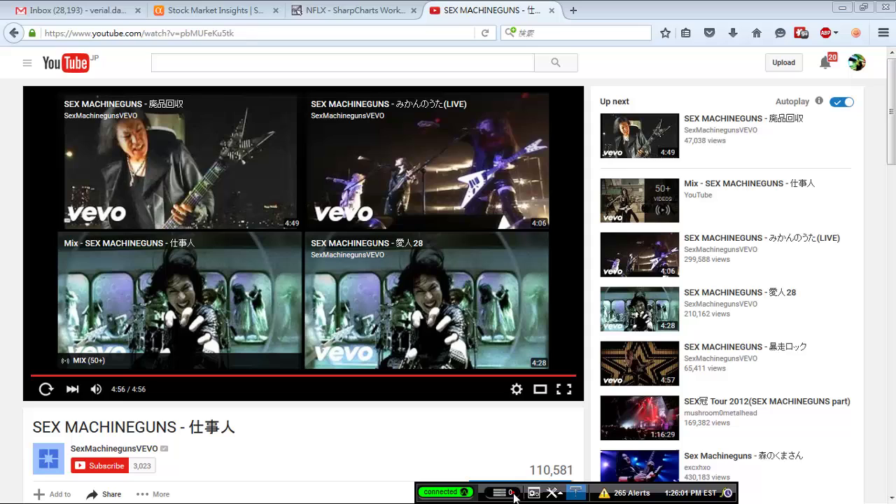
pyautogui.click(216, 424)
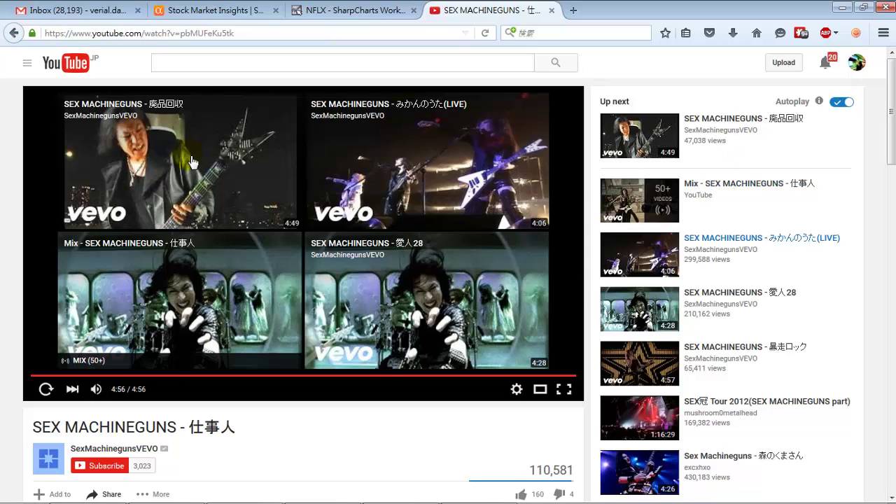
pyautogui.click(353, 10)
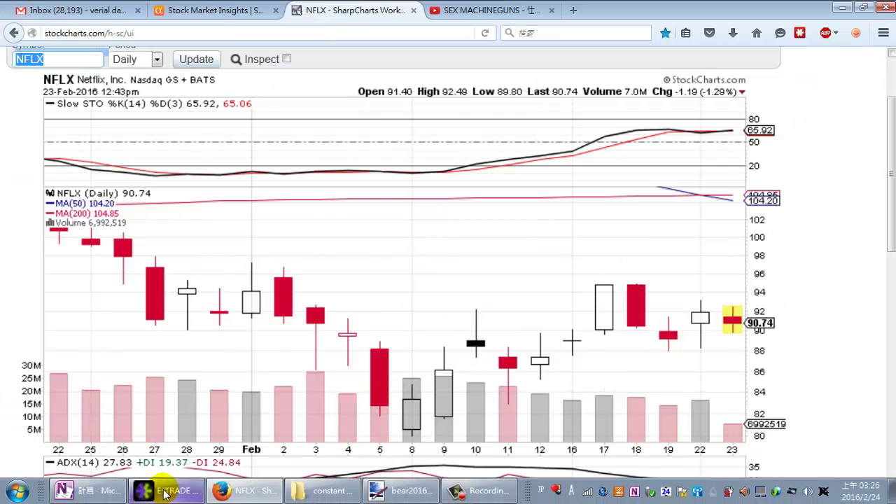
pyautogui.click(161, 494)
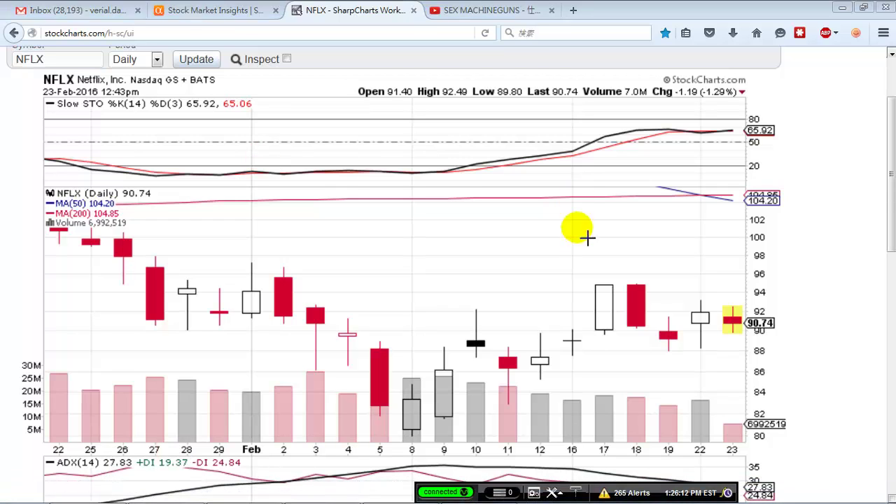
pyautogui.click(576, 493)
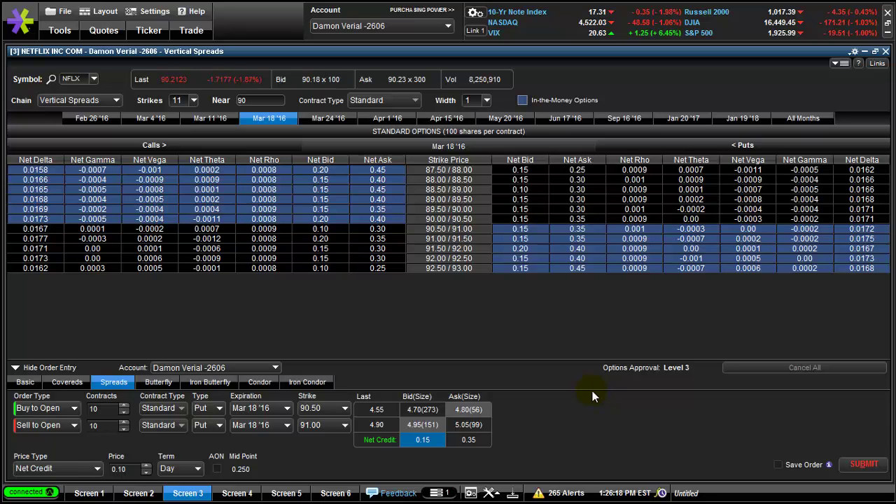
# Step: Switch to Firefox for another look at the daily NFLX chart and return to E*TRADE Pro
pyautogui.press('super')
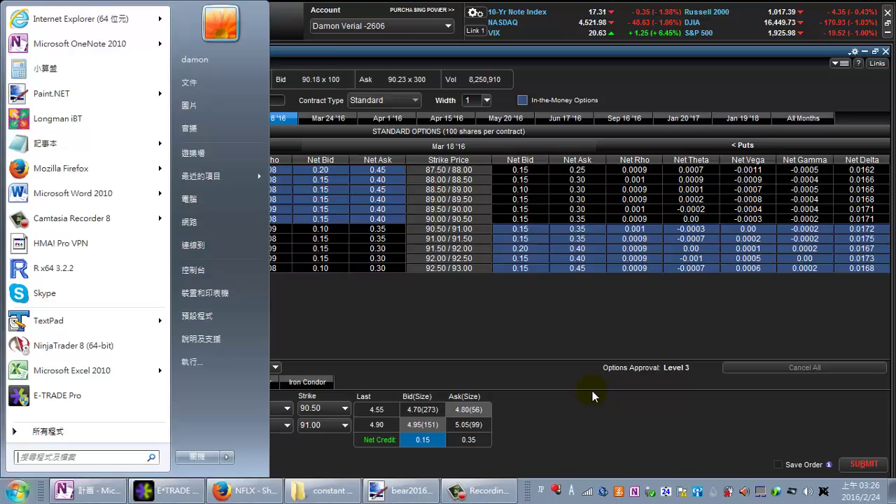
pyautogui.click(259, 486)
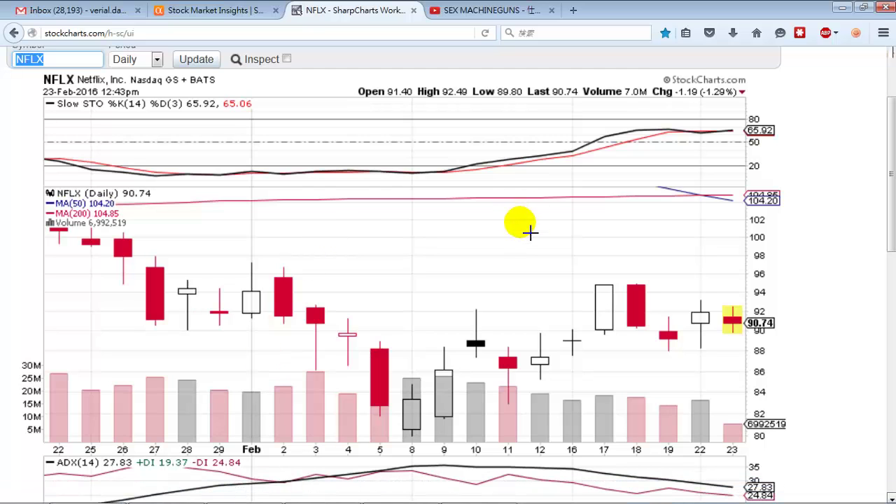
pyautogui.press('super')
pyautogui.hotkey('alt', 'Tab')
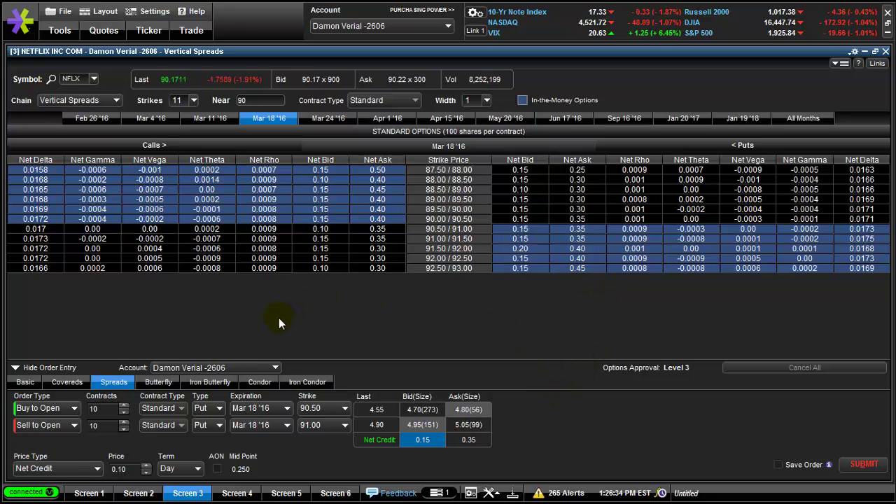
# Step: Look over Screens 2 to 4 and the list of available tools on Screen 4, and return to Screen 3
pyautogui.click(129, 493)
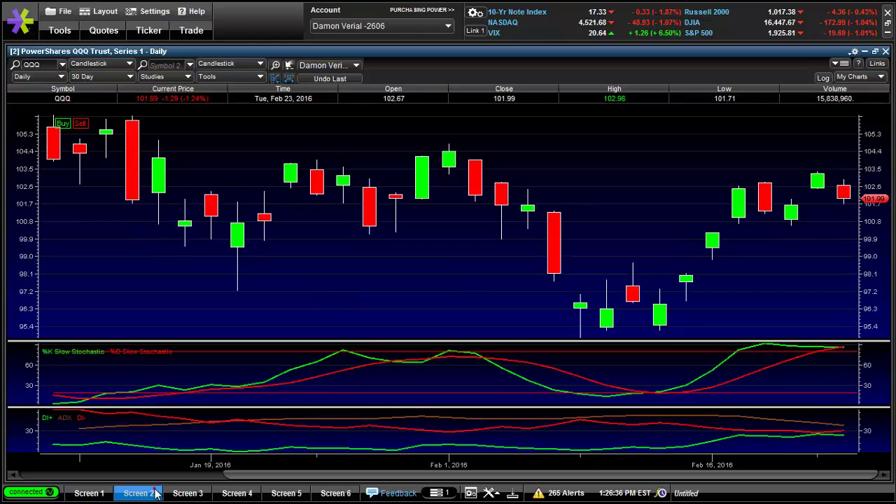
pyautogui.click(188, 493)
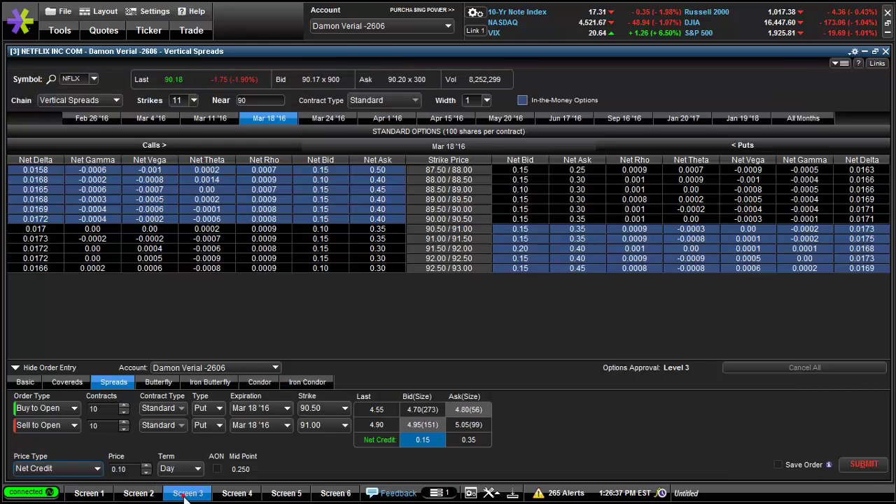
pyautogui.click(238, 492)
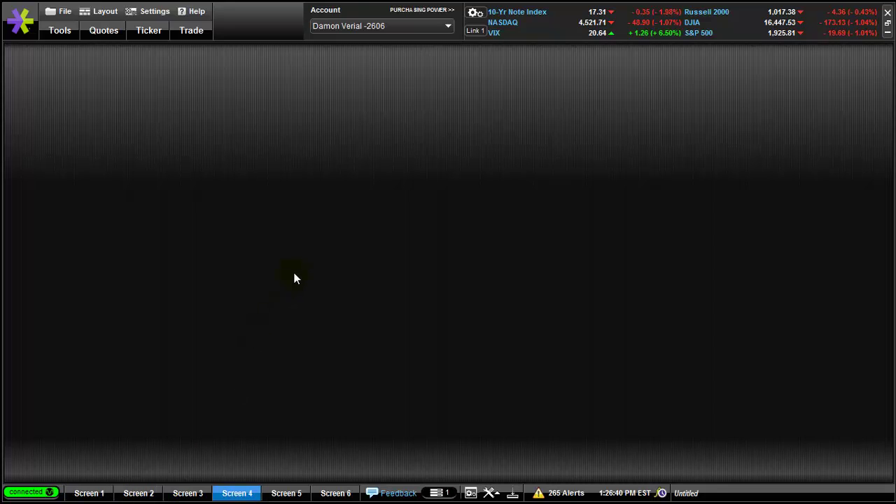
pyautogui.click(490, 493)
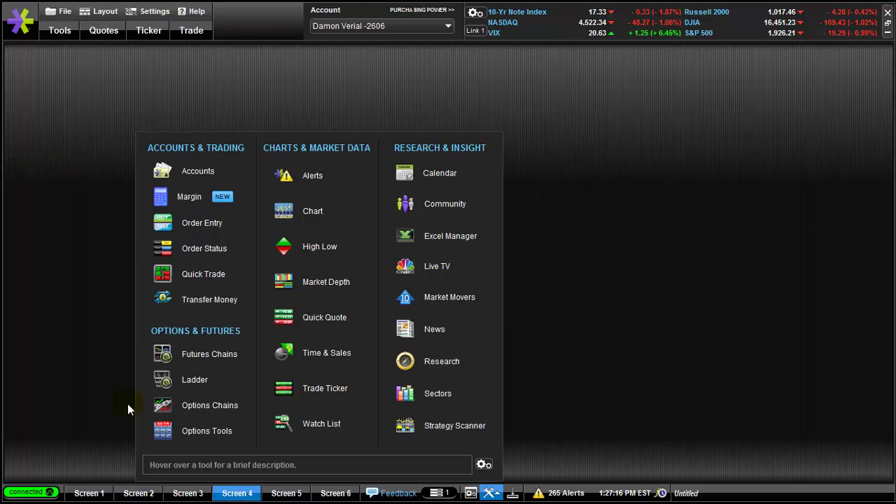
pyautogui.click(189, 493)
pyautogui.click(189, 494)
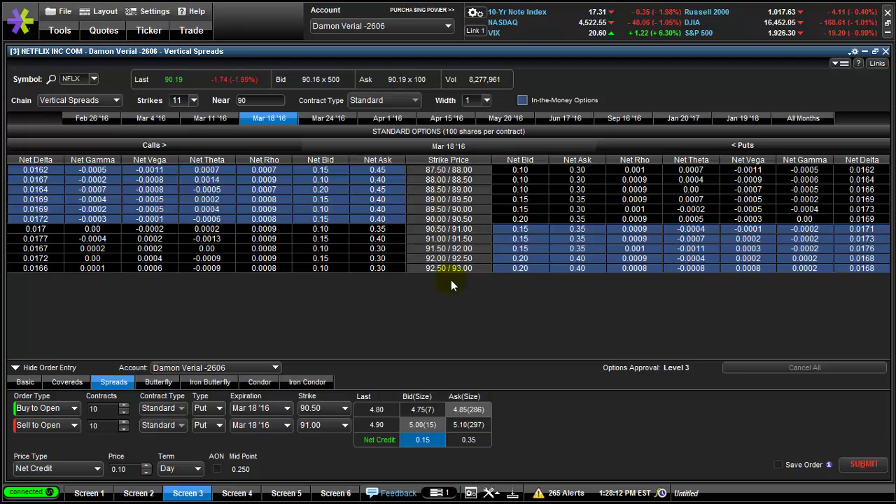
pyautogui.press('super')
pyautogui.click(471, 491)
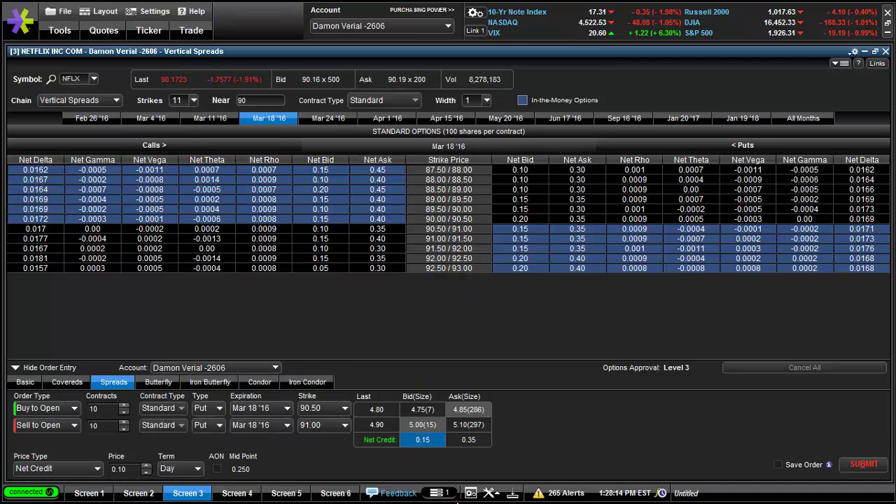